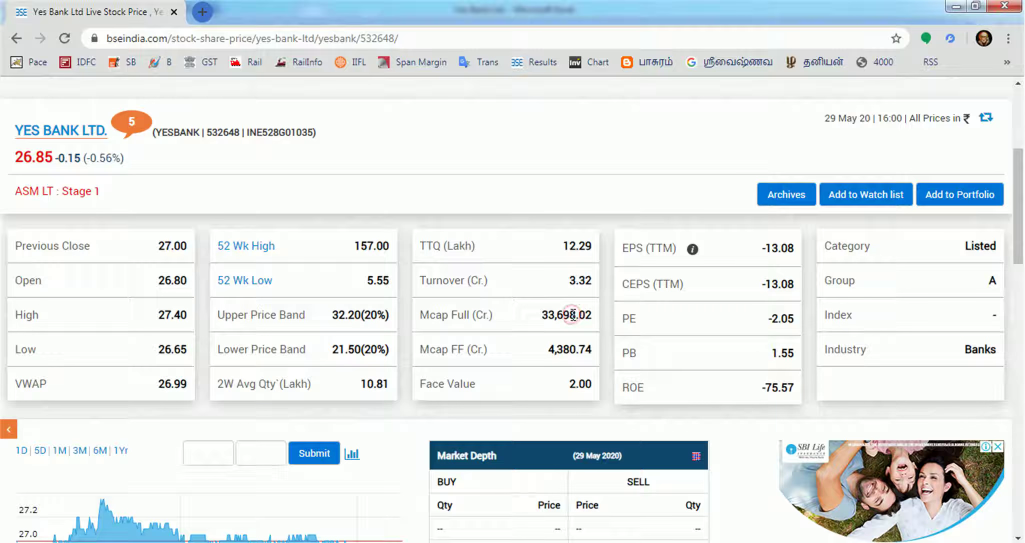
Switch from the Yes Bank stock page to the Yes Bank Ltd workbook in Excel and show the FCC, WACC,TV,DCF sheet
{"action": "left_click", "coordinate": [768, 248]}
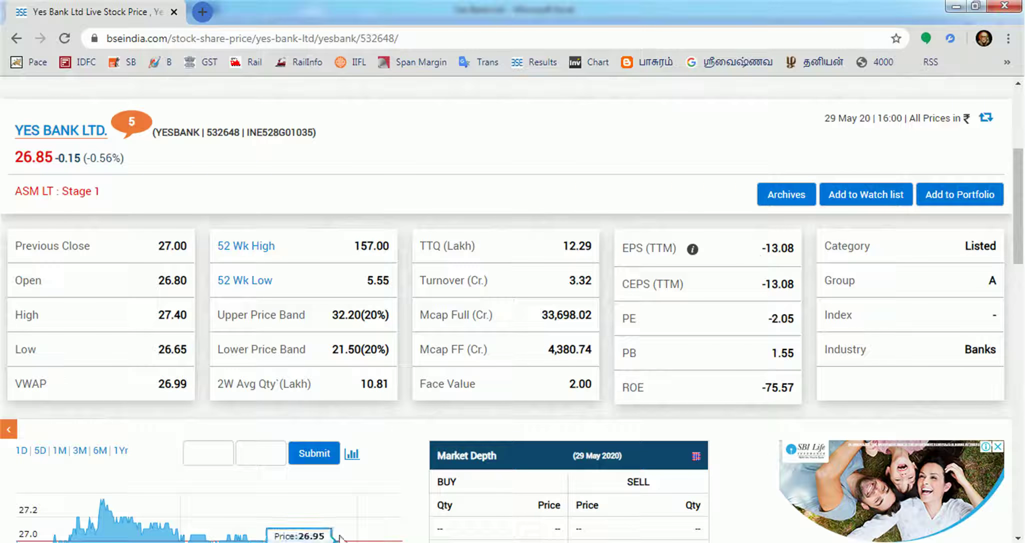
{"action": "mouse_move", "coordinate": [295, 542]}
{"action": "left_click", "coordinate": [294, 512]}
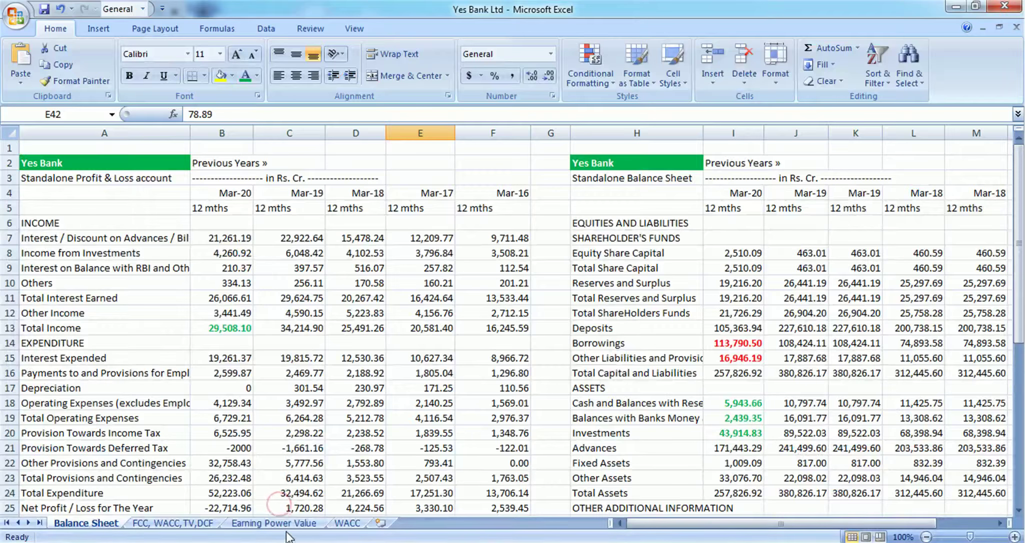
{"action": "left_click", "coordinate": [192, 523]}
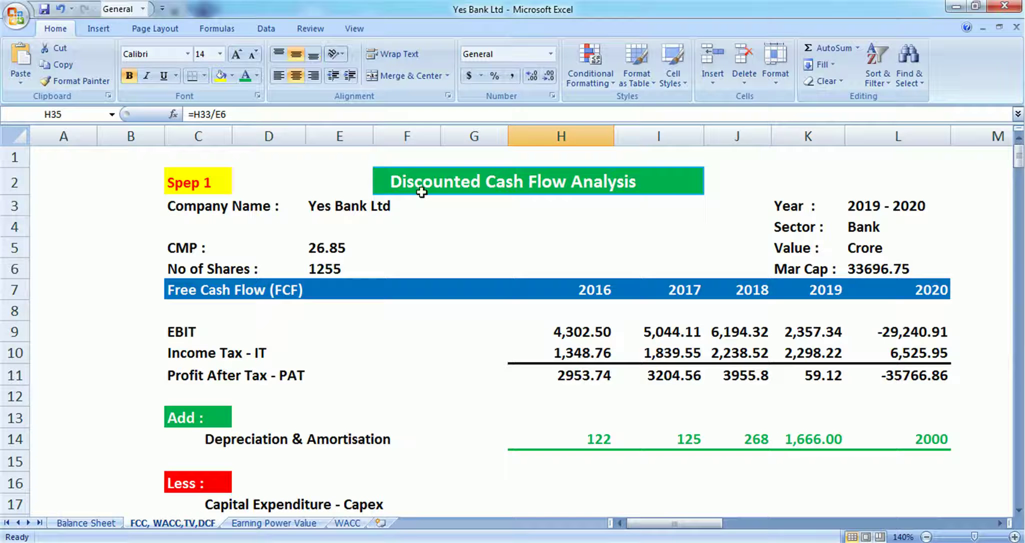
Inspect the 2016 and 2020 formulas for EBIT, Income Tax and Profit After Tax in the Free Cash Flow table
{"action": "left_click", "coordinate": [573, 331]}
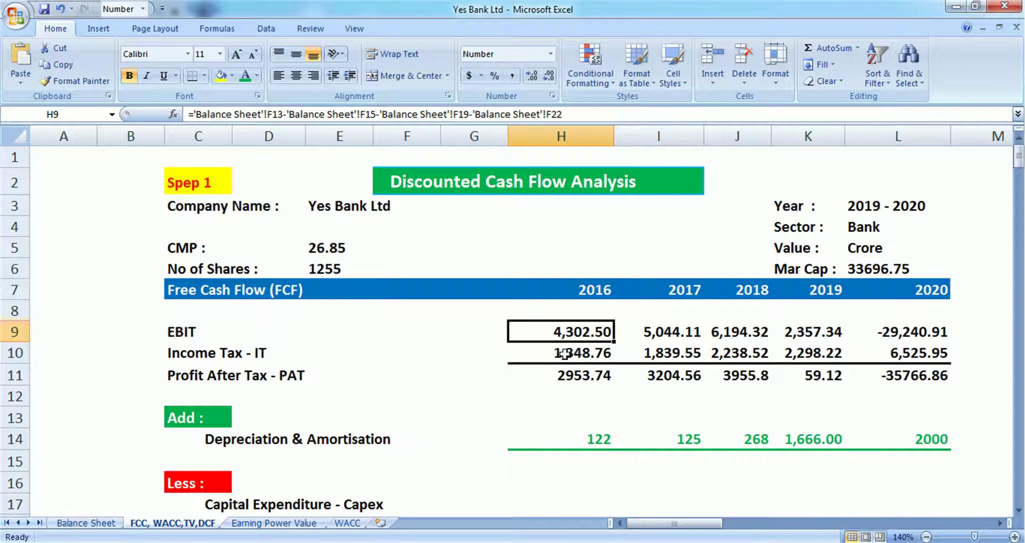
{"action": "left_click", "coordinate": [582, 353]}
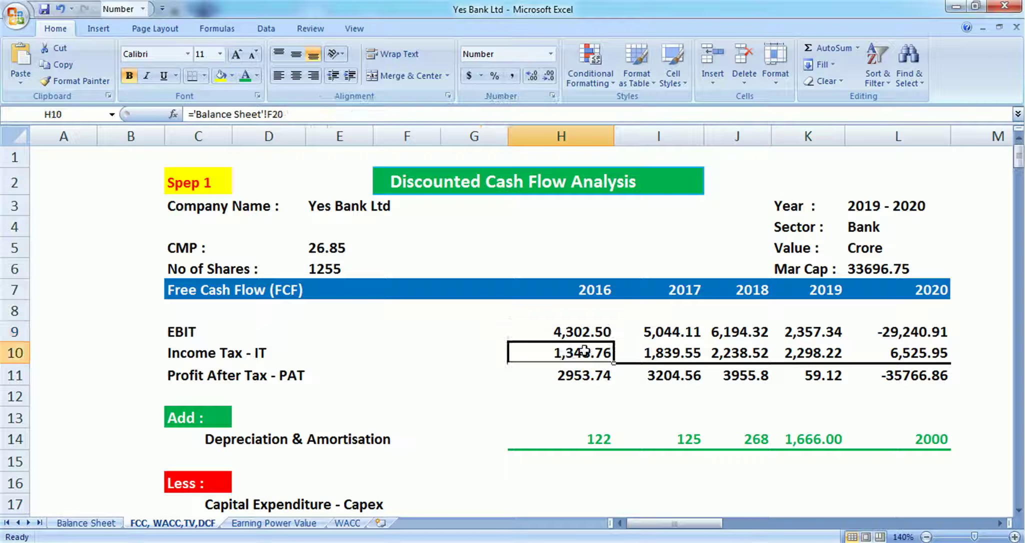
{"action": "left_click", "coordinate": [562, 375]}
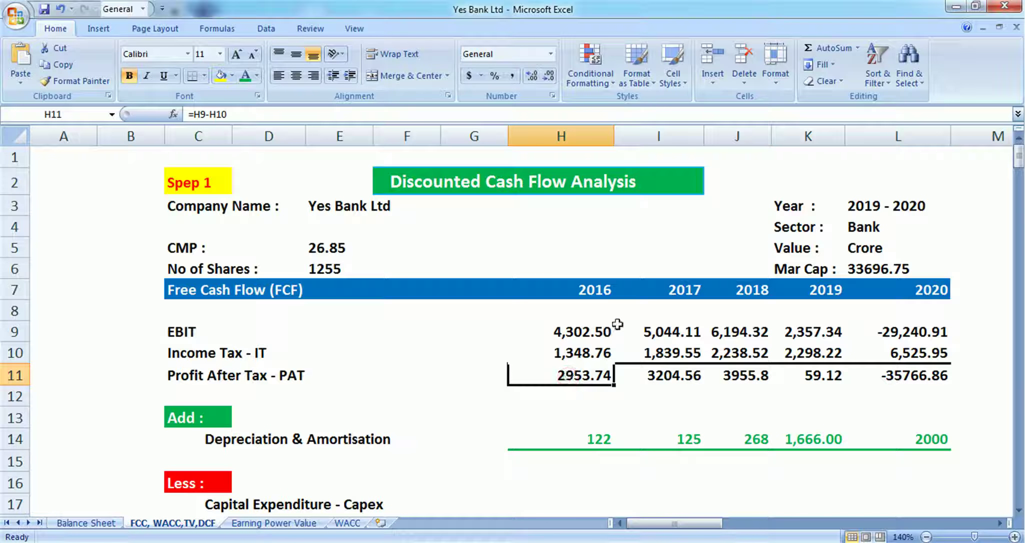
{"action": "left_click", "coordinate": [909, 330]}
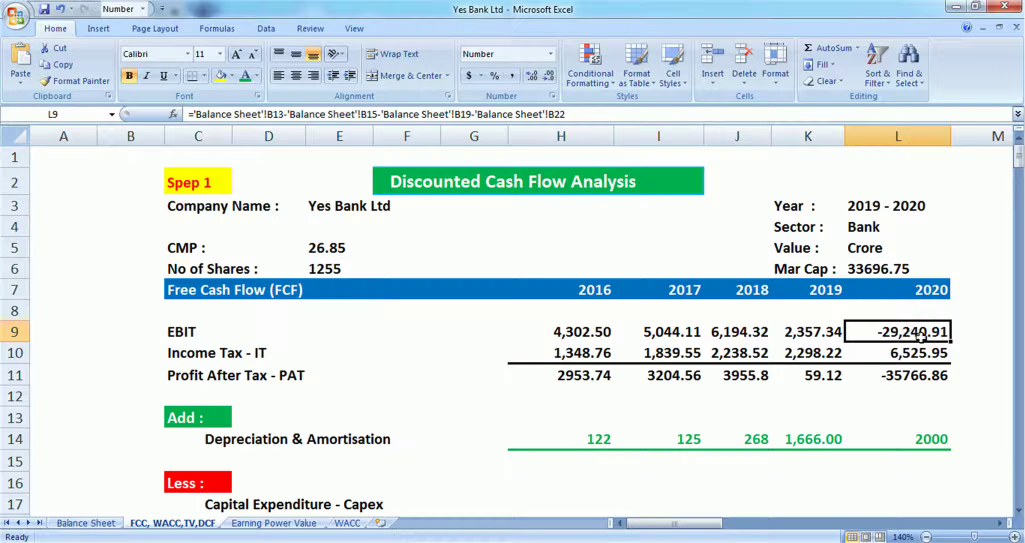
{"action": "left_click", "coordinate": [912, 353]}
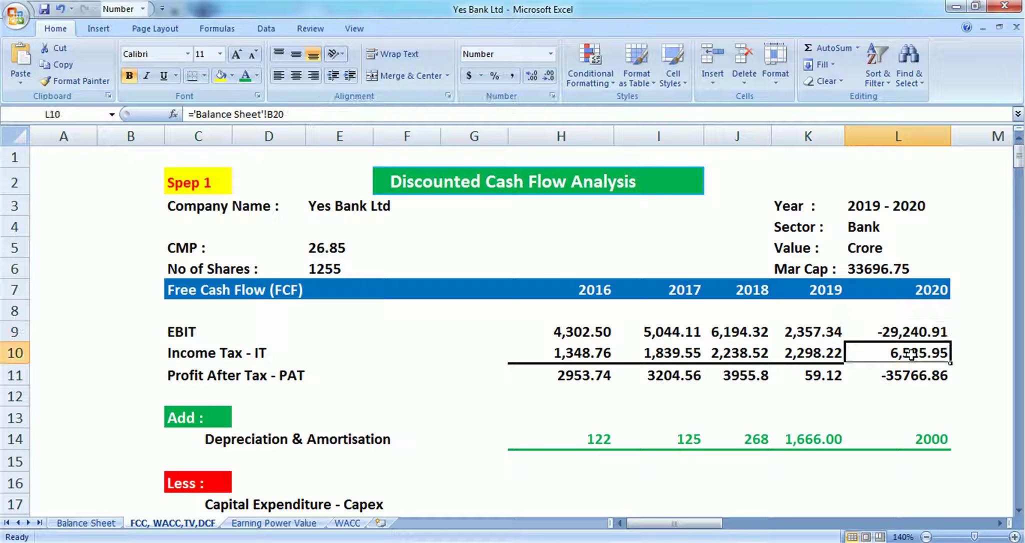
{"action": "left_click", "coordinate": [912, 375]}
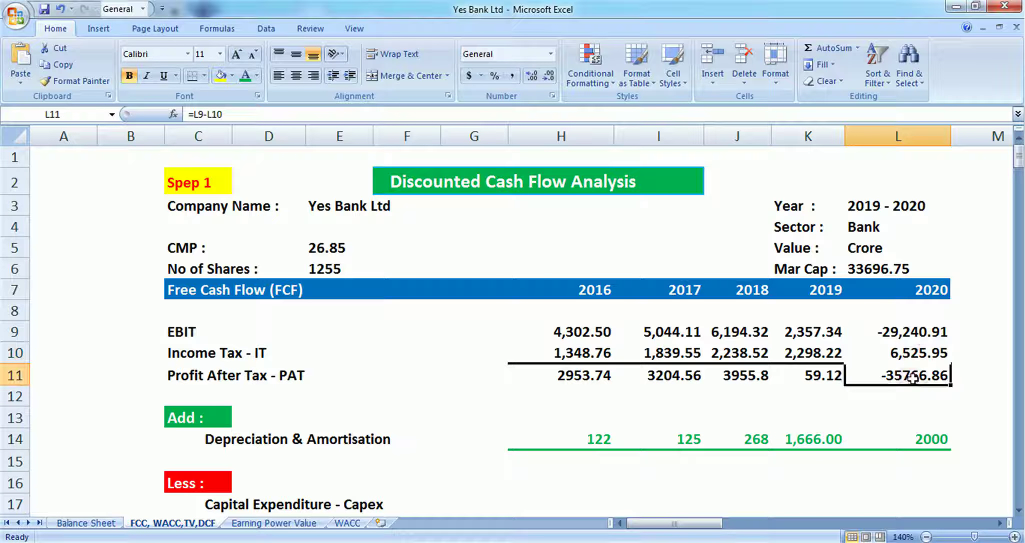
Examine the 2020 depreciation, the 2016 and 2020 Free Cash Flow formulas, and the Terminal Value cell
{"action": "left_click", "coordinate": [926, 435]}
{"action": "scroll", "coordinate": [926, 432], "scroll_direction": "down", "scroll_amount": 5}
{"action": "scroll", "coordinate": [928, 435], "scroll_direction": "up", "scroll_amount": 2}
{"action": "scroll", "coordinate": [927, 433], "scroll_direction": "up", "scroll_amount": 2}
{"action": "scroll", "coordinate": [919, 434], "scroll_direction": "down", "scroll_amount": 2}
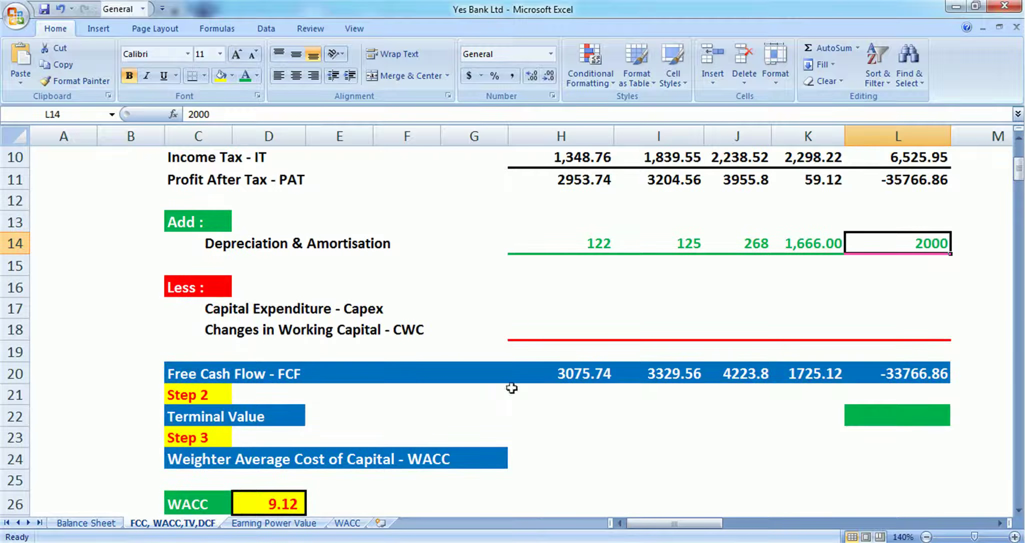
{"action": "left_click", "coordinate": [566, 378]}
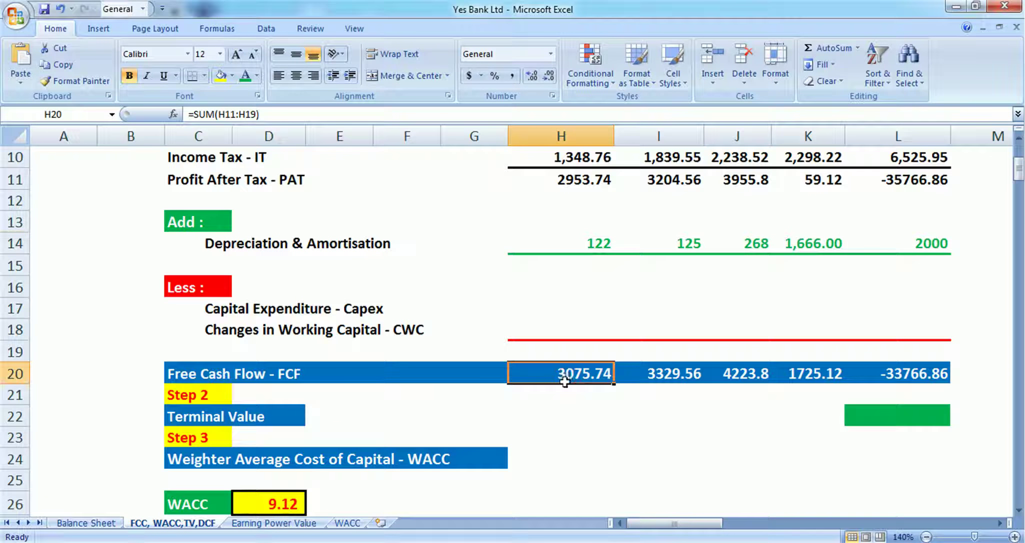
{"action": "left_click", "coordinate": [886, 376]}
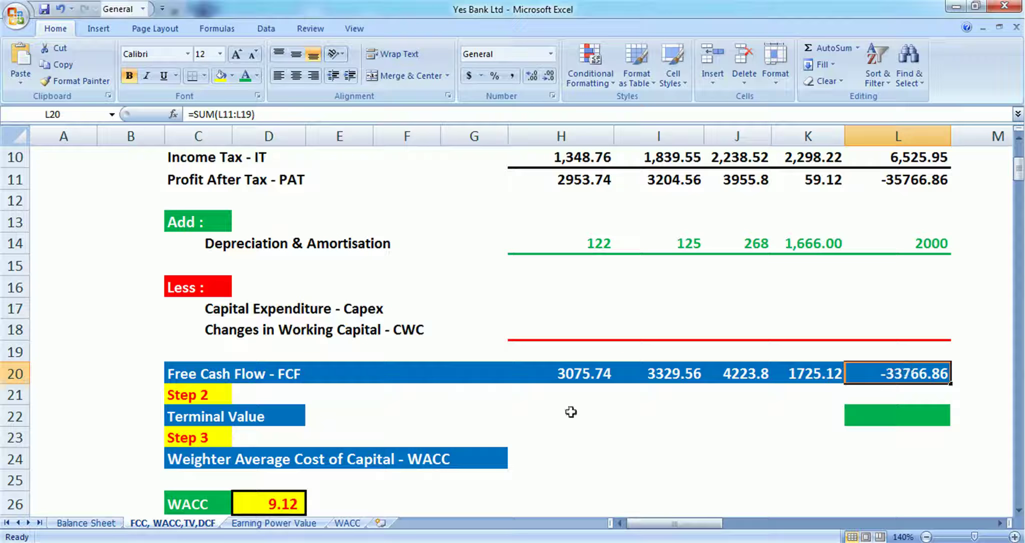
{"action": "left_click", "coordinate": [872, 413]}
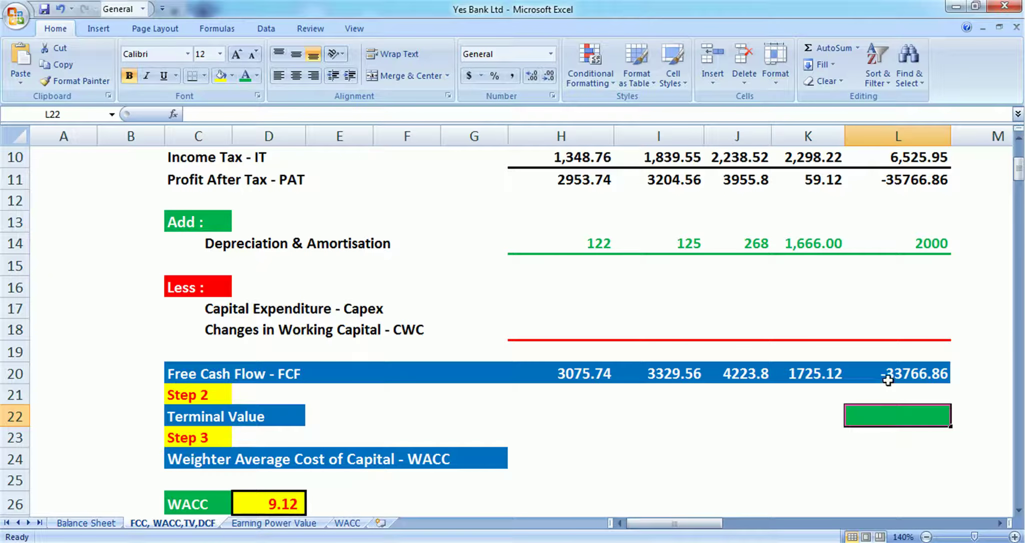
Check the WACC rate in D26, and inspect the equity capital, bank loan and total capital on the WACC sheet
{"action": "scroll", "coordinate": [887, 381], "scroll_direction": "down", "scroll_amount": 3}
{"action": "scroll", "coordinate": [497, 383], "scroll_direction": "up", "scroll_amount": 1}
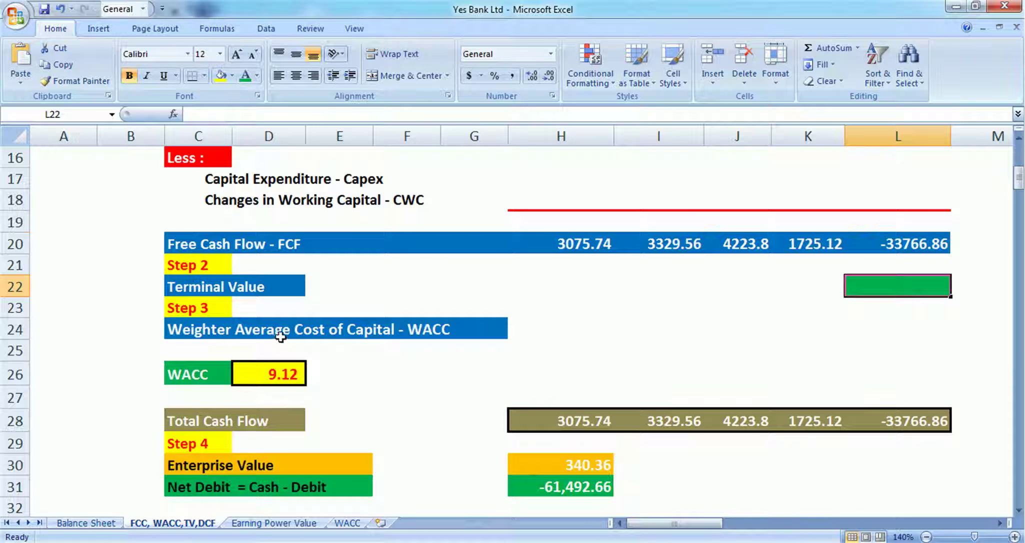
{"action": "left_click", "coordinate": [287, 371]}
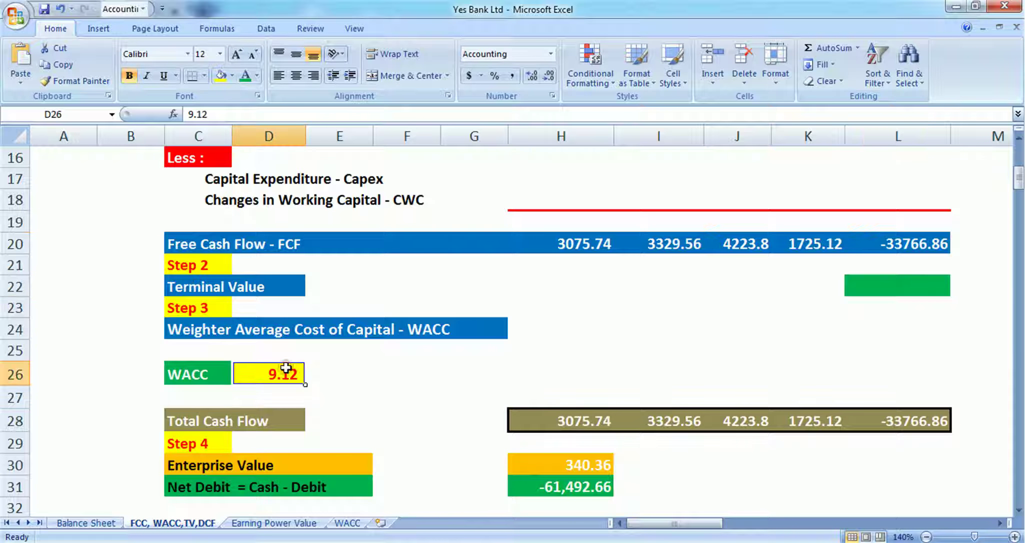
{"action": "left_click", "coordinate": [347, 522]}
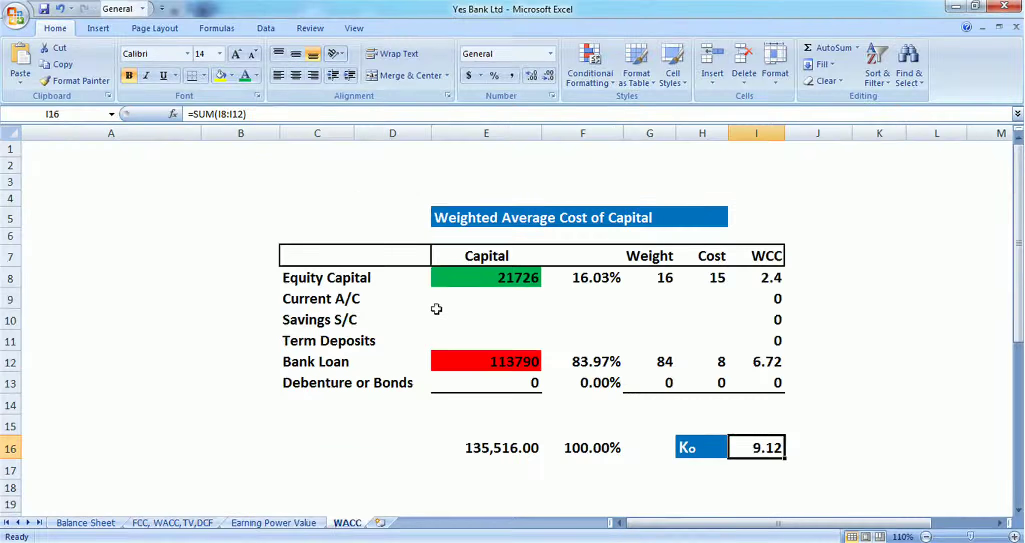
{"action": "left_click", "coordinate": [456, 284]}
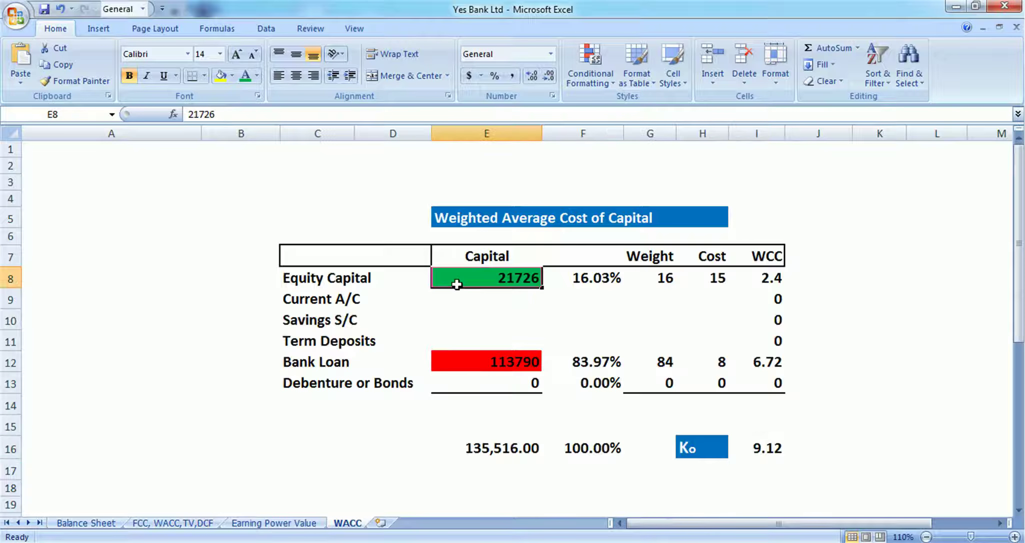
{"action": "left_click", "coordinate": [501, 361]}
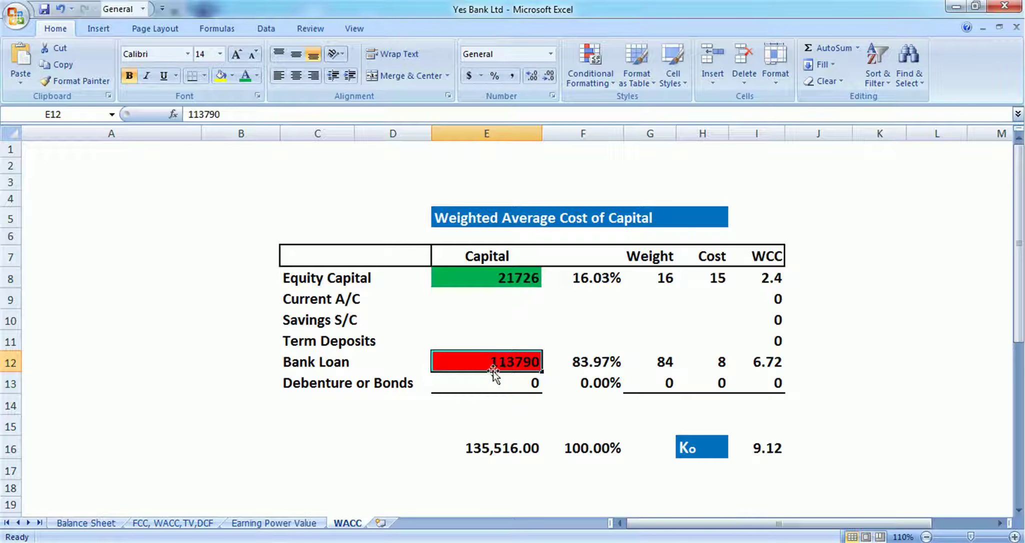
{"action": "left_click", "coordinate": [485, 450]}
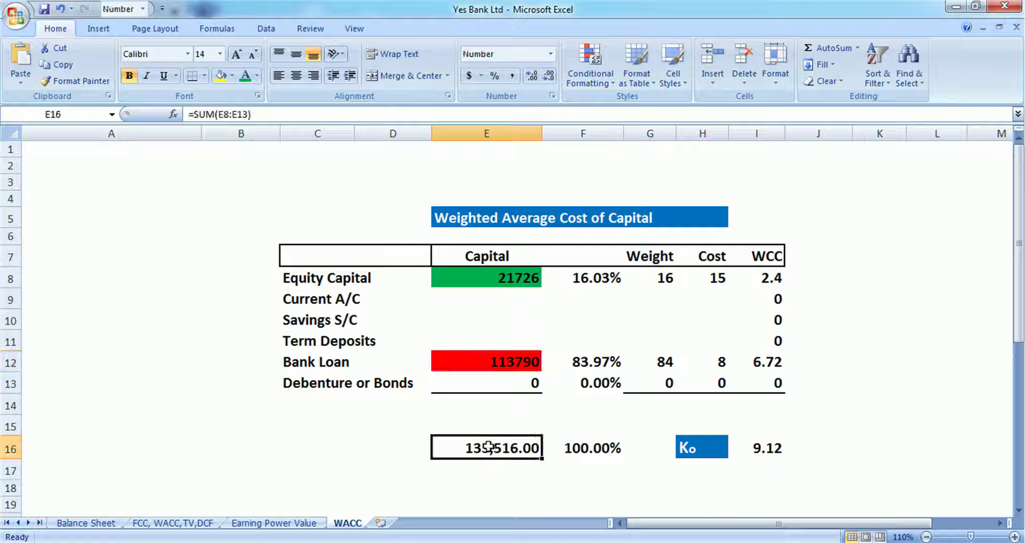
Look up the Mar-20 Total ShareHolders Funds and Borrowings on the Balance Sheet sheet
{"action": "left_click", "coordinate": [86, 523]}
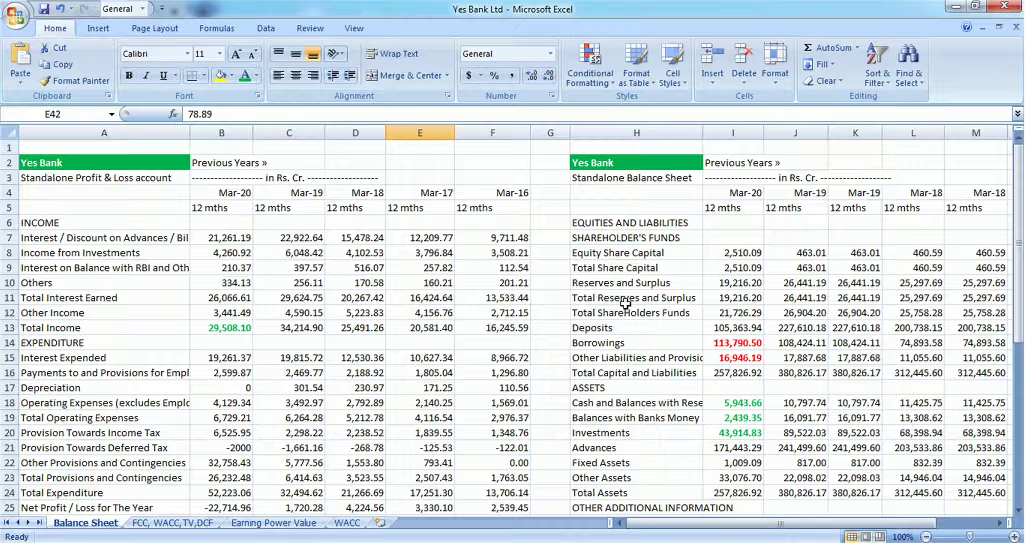
{"action": "left_click", "coordinate": [747, 317]}
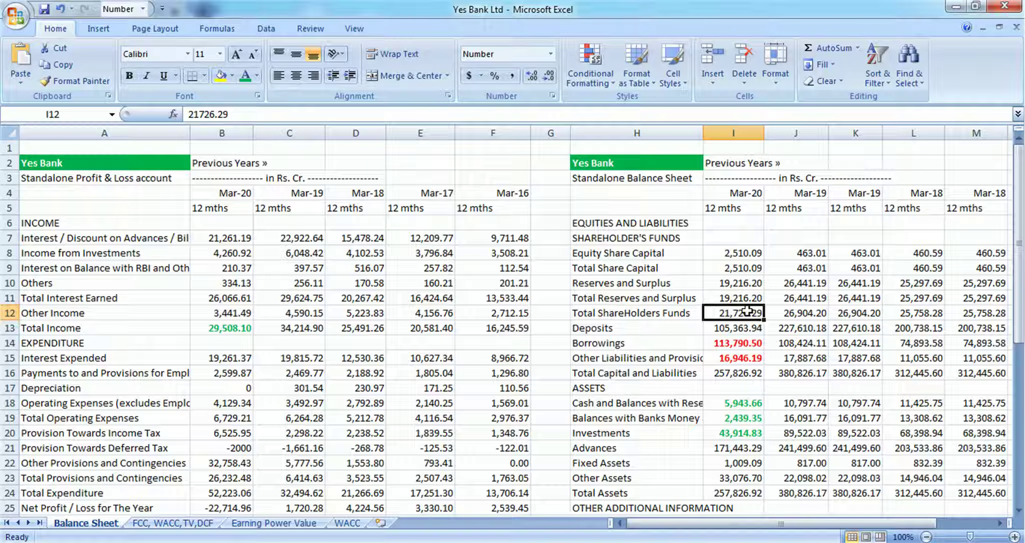
{"action": "left_click", "coordinate": [748, 342]}
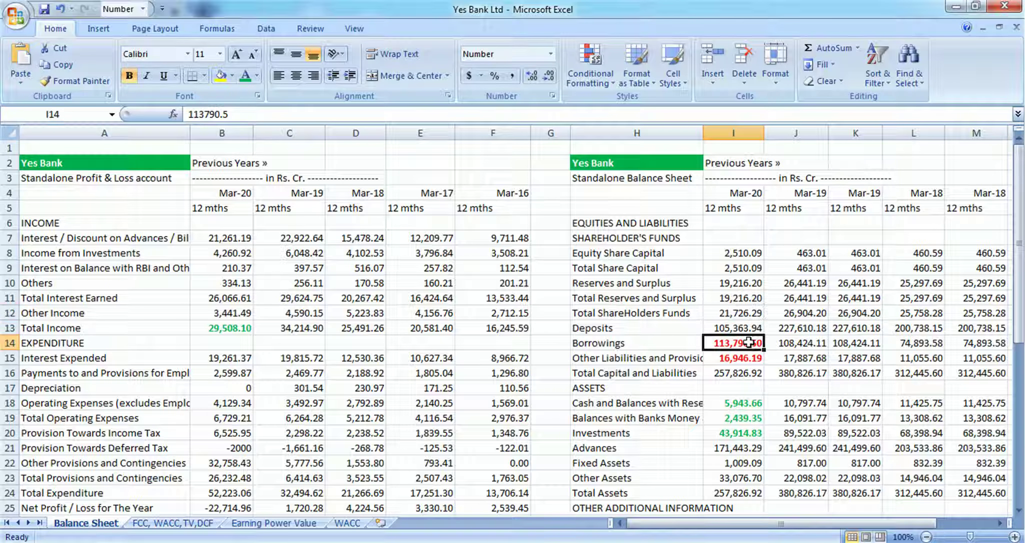
Review the capital percentages, weights and costs of equity capital and bank loan on the WACC sheet
{"action": "left_click", "coordinate": [350, 525]}
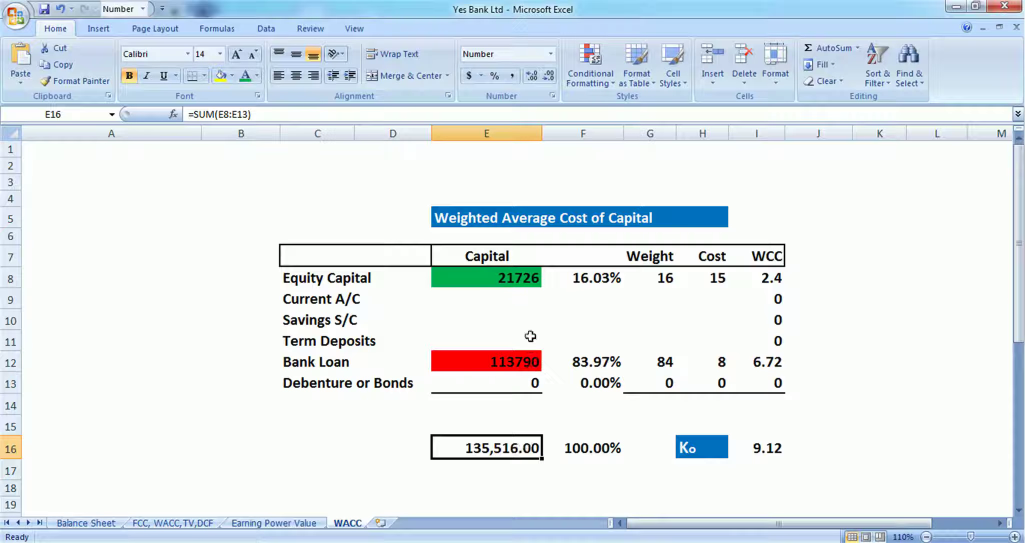
{"action": "left_click", "coordinate": [581, 283]}
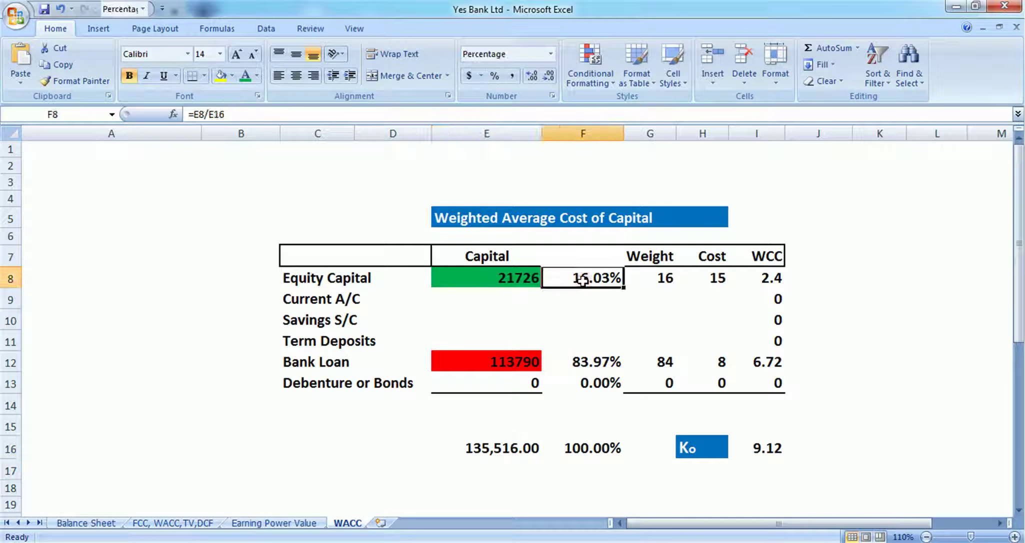
{"action": "left_click", "coordinate": [529, 444]}
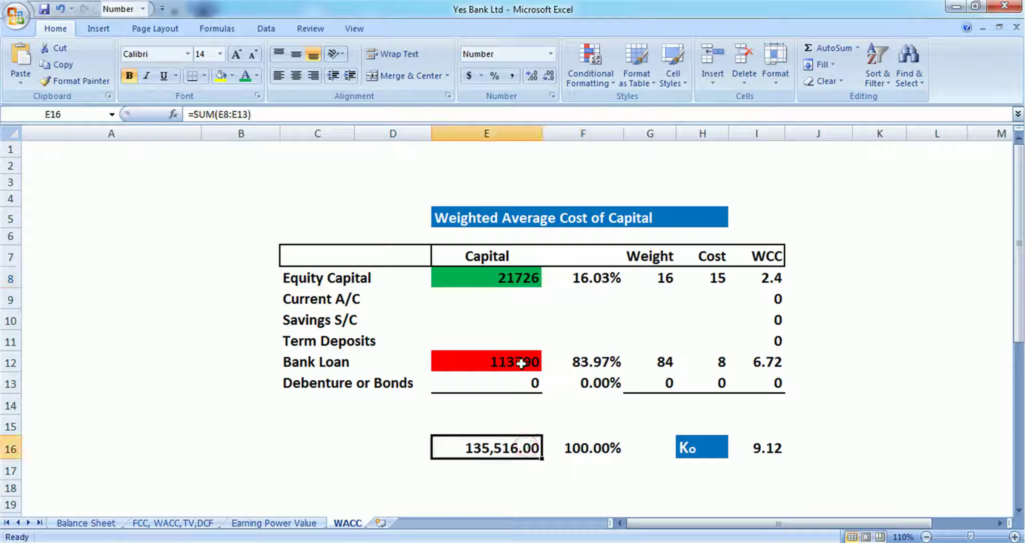
{"action": "left_click", "coordinate": [521, 363]}
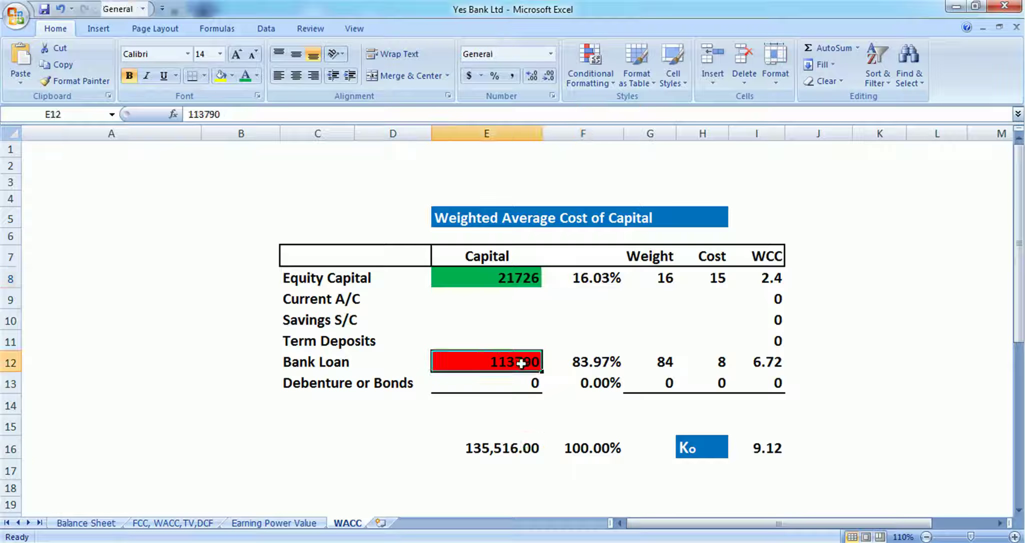
{"action": "left_click", "coordinate": [668, 362]}
{"action": "left_click", "coordinate": [665, 277]}
{"action": "left_click", "coordinate": [717, 280]}
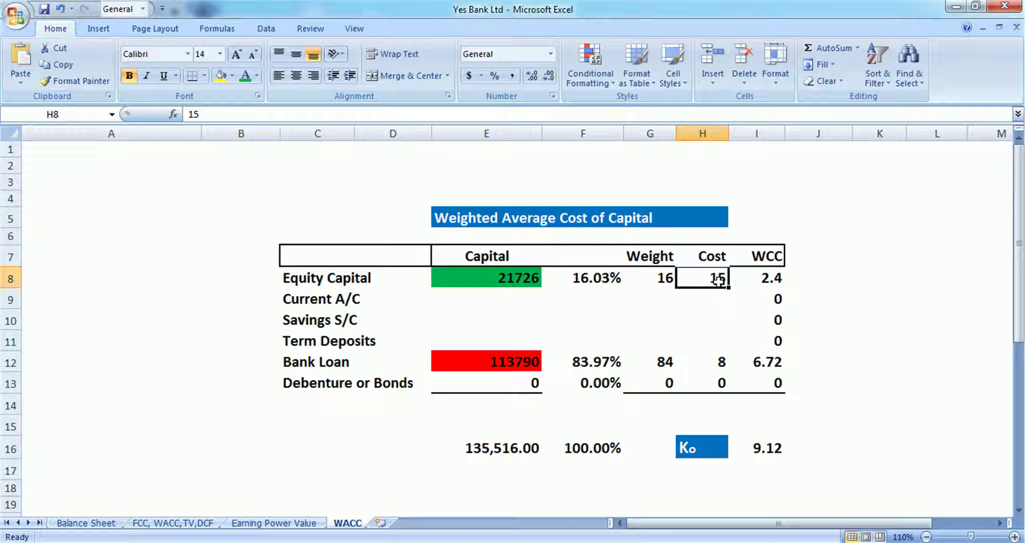
{"action": "left_click", "coordinate": [706, 361]}
Inspect the WCC formulas for equity capital and bank loan and the Ko total in I16
{"action": "left_click", "coordinate": [772, 278]}
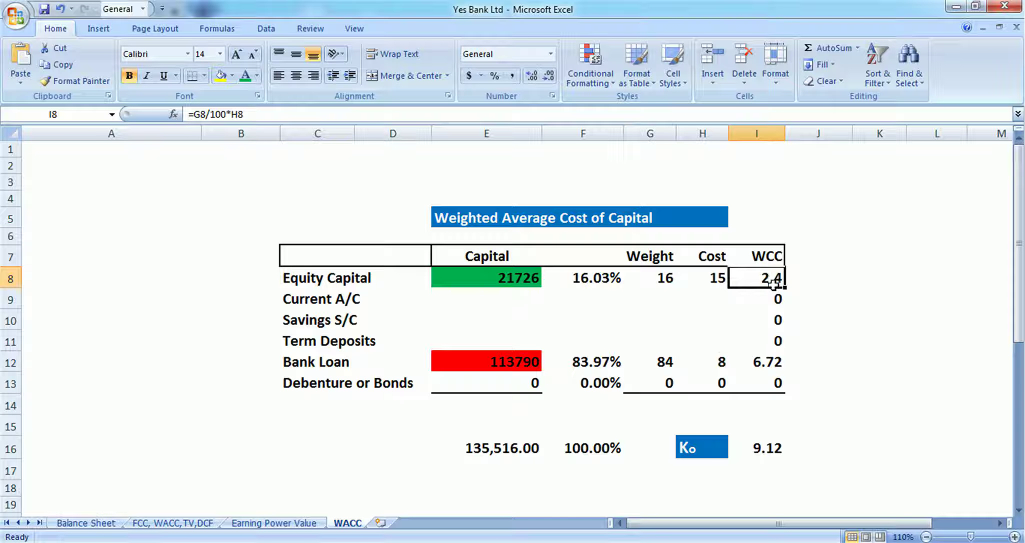
{"action": "left_click", "coordinate": [770, 361]}
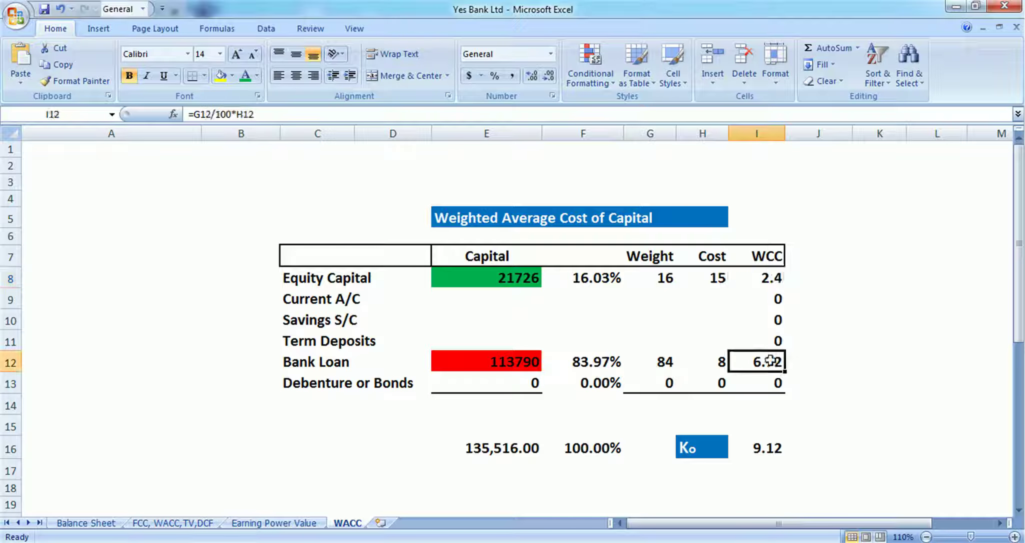
{"action": "left_click", "coordinate": [689, 448]}
{"action": "left_click", "coordinate": [774, 452]}
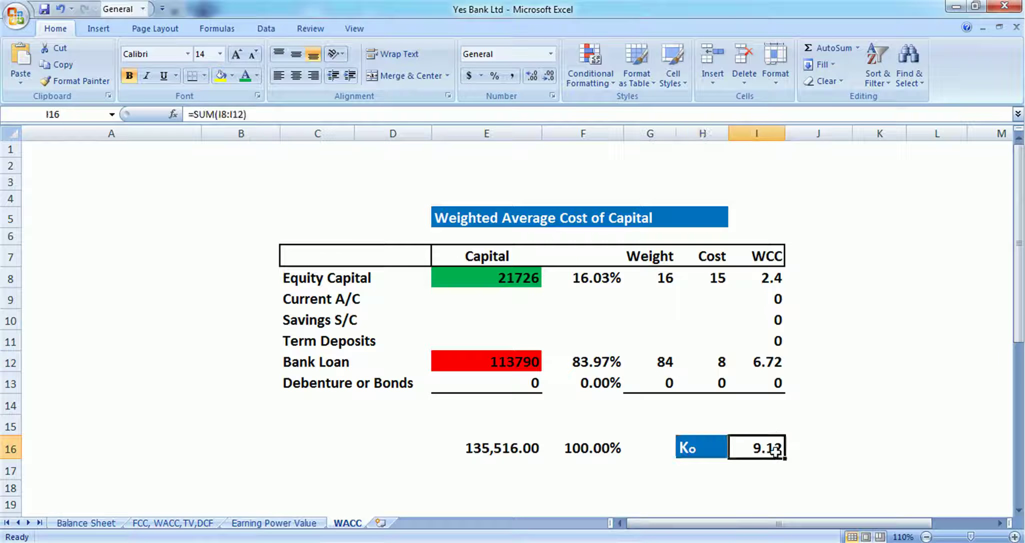
Clear the Enterprise Value in H30 on the FCC, WACC,TV,DCF sheet and re-enter it as =NPV(D26,H28:L28)
{"action": "left_click", "coordinate": [192, 522]}
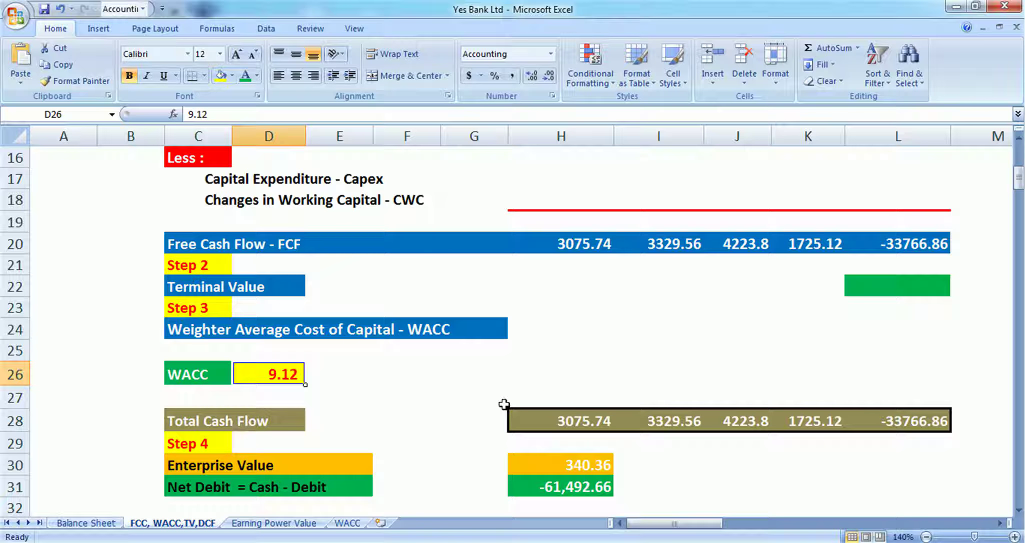
{"action": "left_click", "coordinate": [542, 468]}
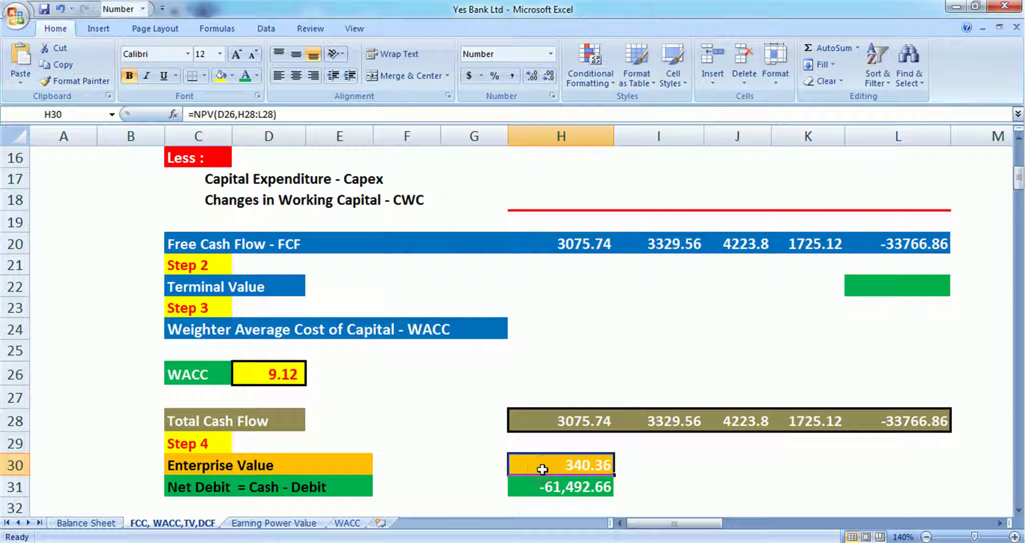
{"action": "key", "text": "Delete"}
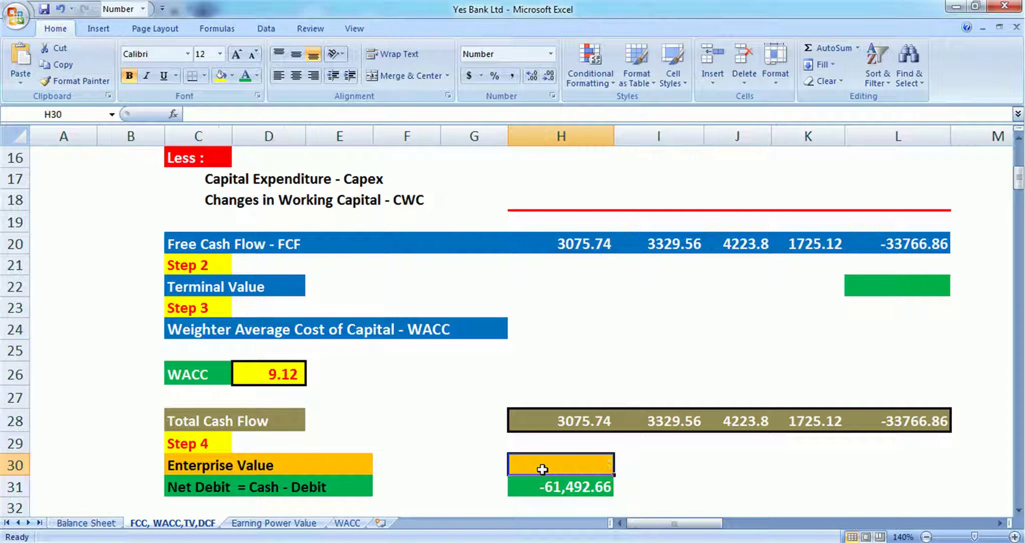
{"action": "type", "text": "=n"}
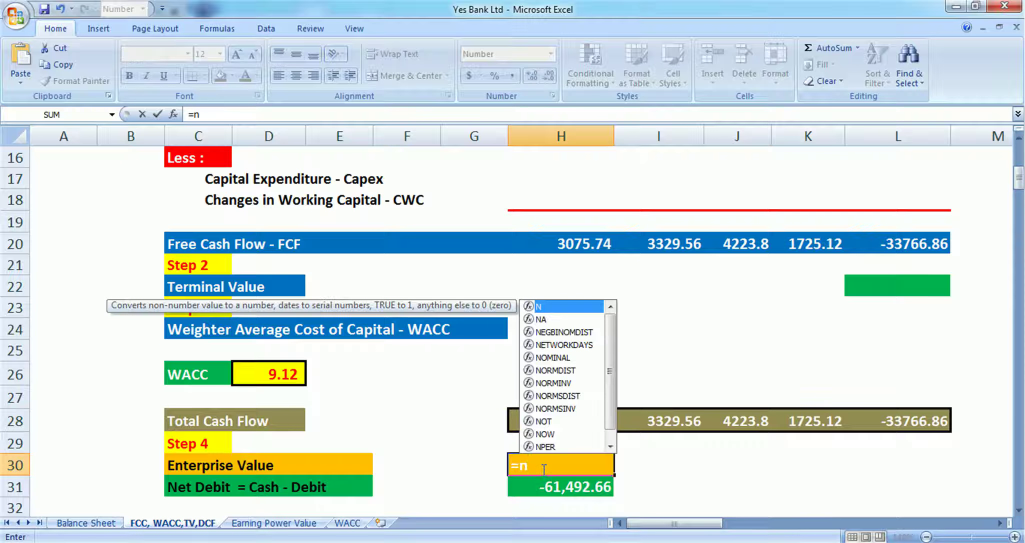
{"action": "type", "text": "pv"}
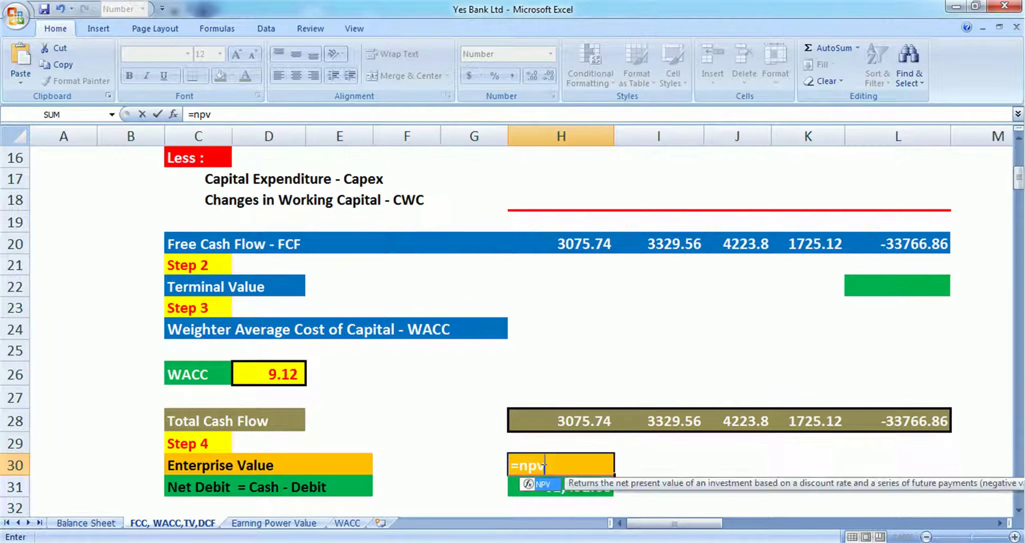
{"action": "type", "text": "("}
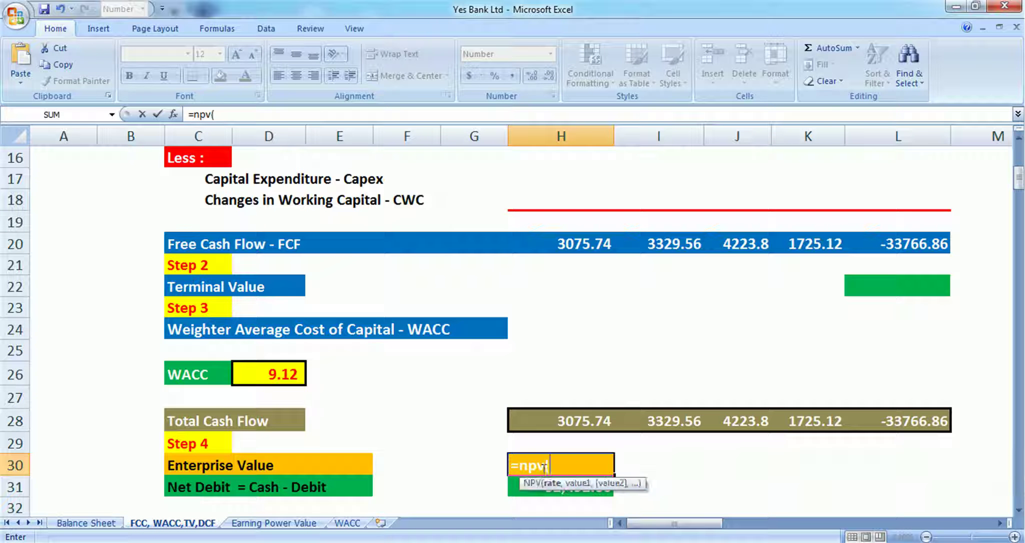
{"action": "left_click", "coordinate": [270, 370]}
{"action": "type", "text": ","}
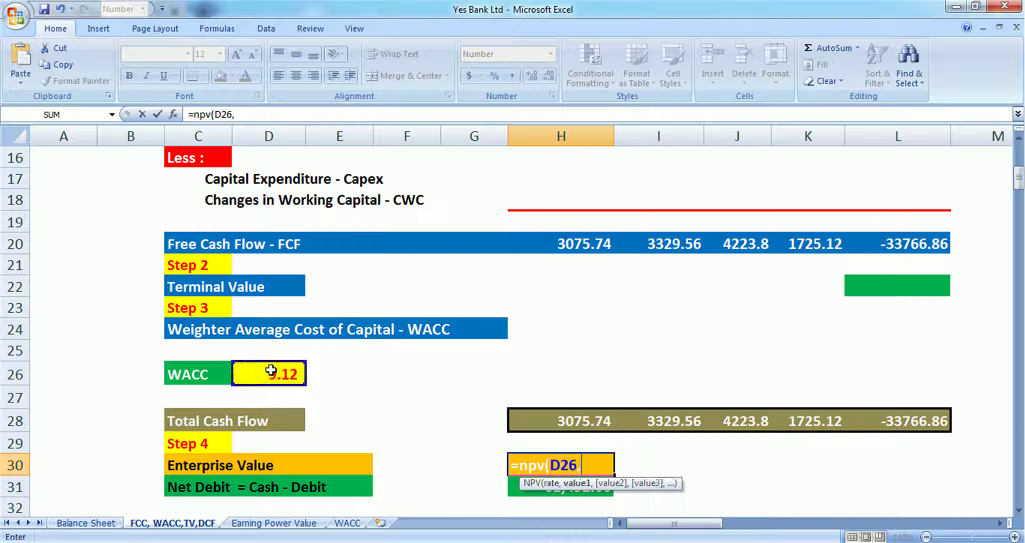
{"action": "left_click_drag", "start_coordinate": [515, 420], "coordinate": [844, 428]}
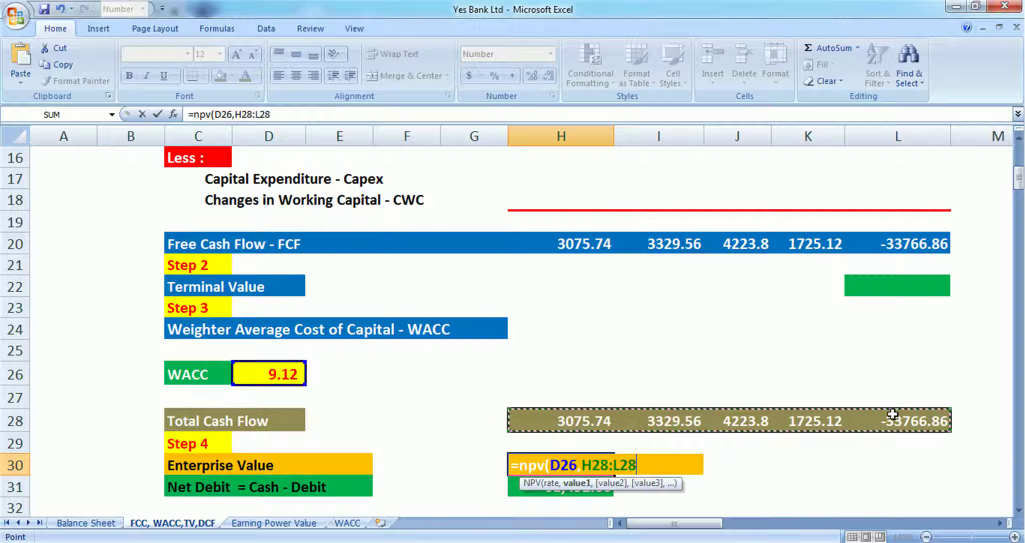
{"action": "type", "text": ")"}
{"action": "key", "text": "Return"}
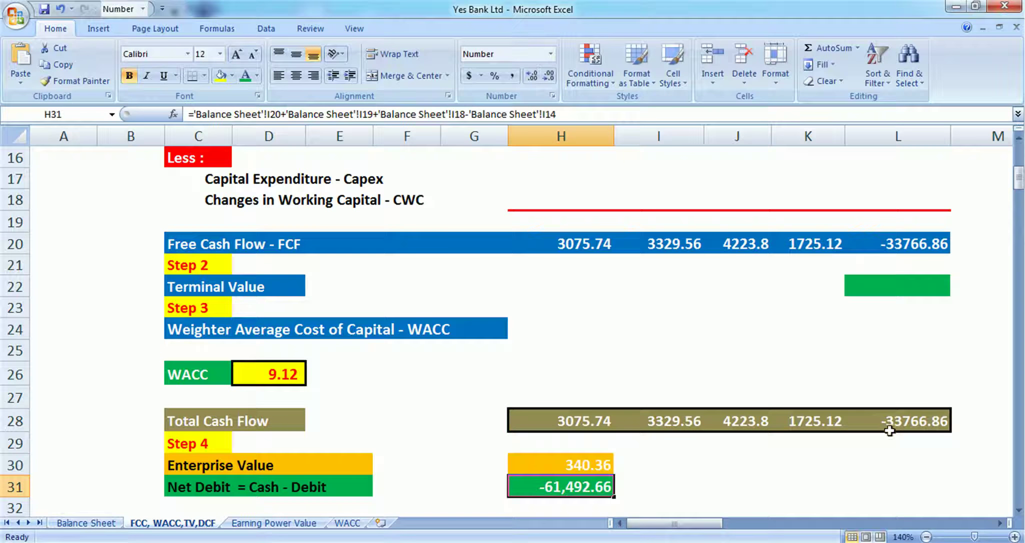
Check the Enterprise Value formula in H30 and the Net Debit formula in H31, including its Balance Sheet references
{"action": "left_click", "coordinate": [561, 464]}
{"action": "scroll", "coordinate": [561, 463], "scroll_direction": "down", "scroll_amount": 1}
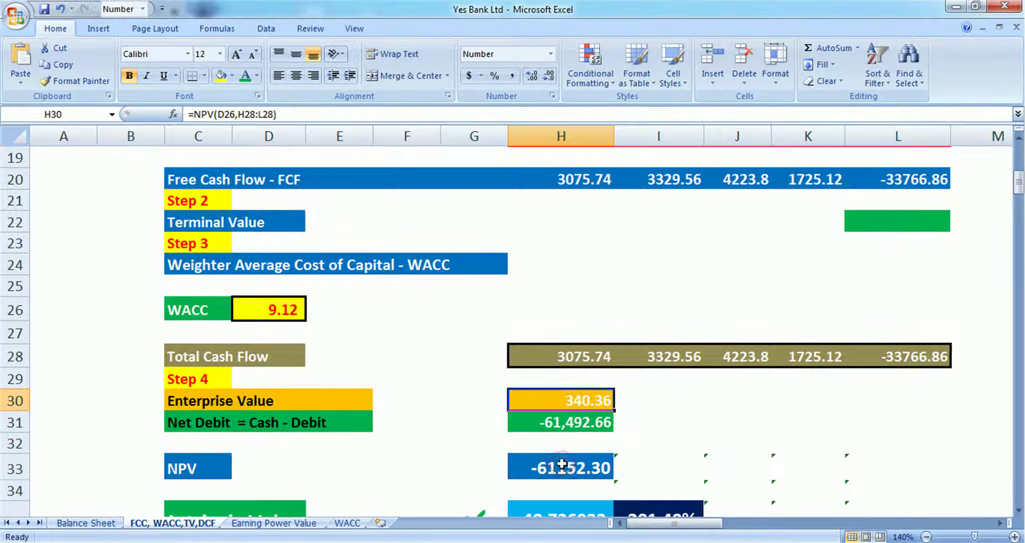
{"action": "left_click", "coordinate": [581, 422]}
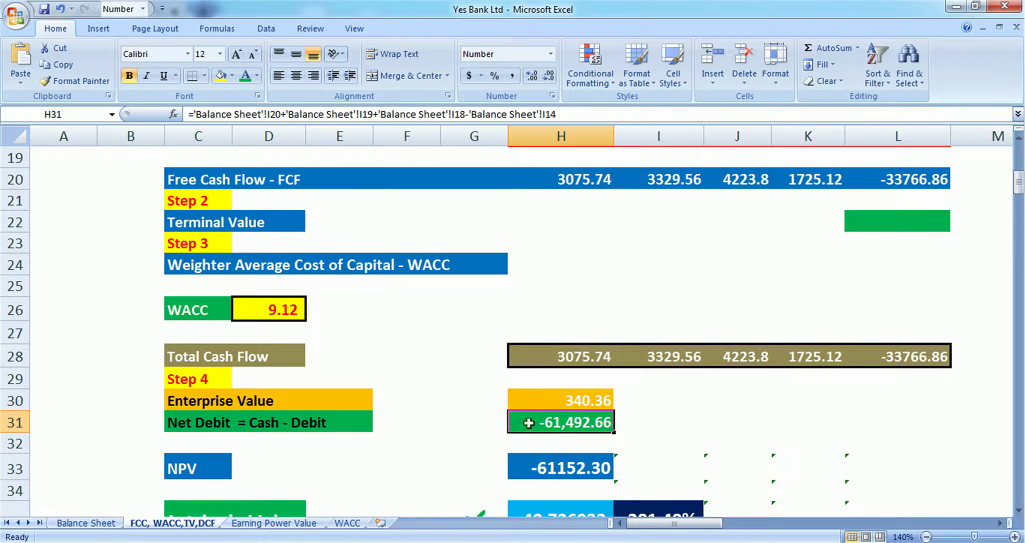
{"action": "left_click", "coordinate": [106, 525]}
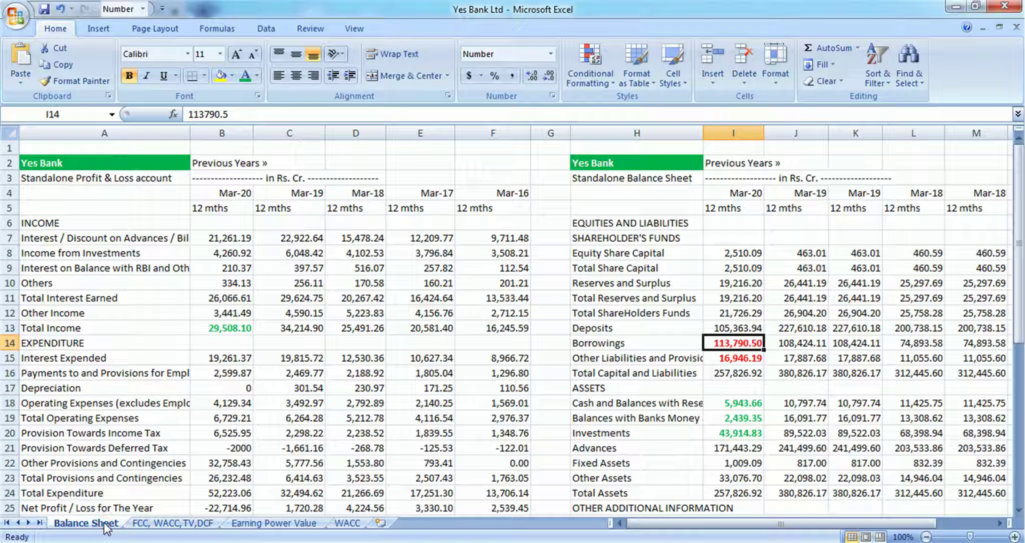
{"action": "left_click", "coordinate": [200, 524]}
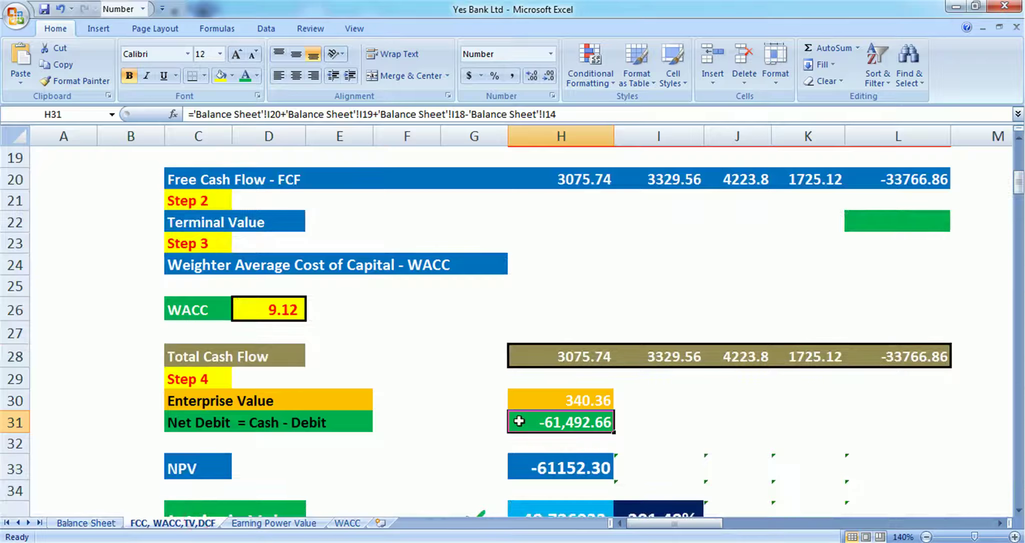
Look up the Mar-20 cash, bank balances, investments and borrowings behind Net Debit on the Balance Sheet sheet
{"action": "left_click", "coordinate": [107, 525]}
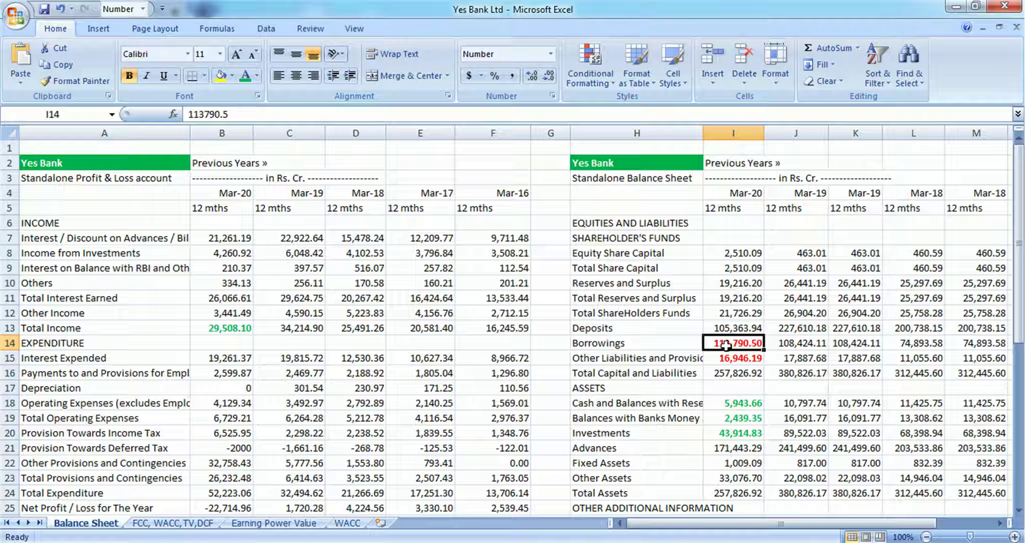
{"action": "left_click", "coordinate": [735, 401]}
{"action": "left_click_drag", "start_coordinate": [736, 402], "coordinate": [738, 430]}
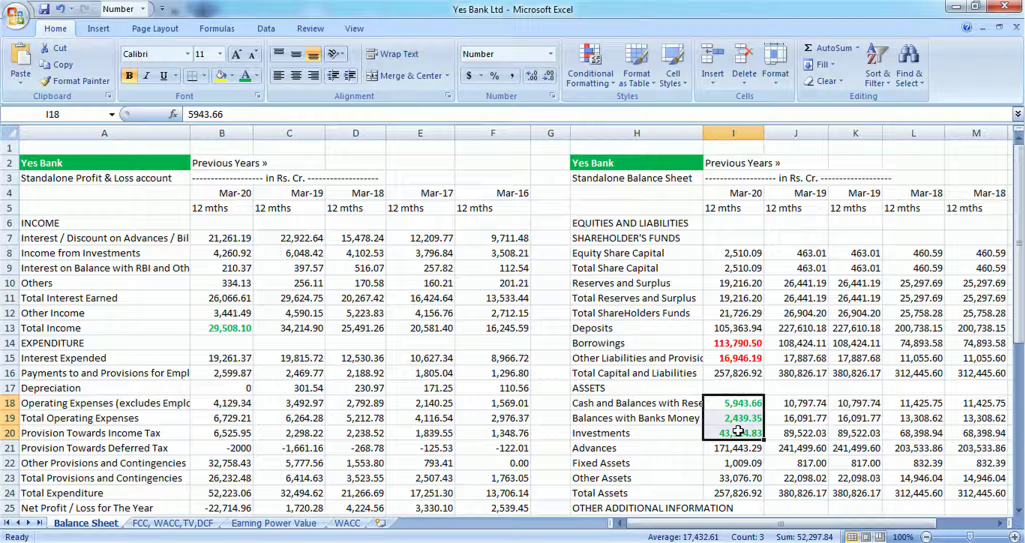
{"action": "left_click", "coordinate": [738, 431]}
{"action": "left_click", "coordinate": [732, 417]}
{"action": "left_click", "coordinate": [733, 403]}
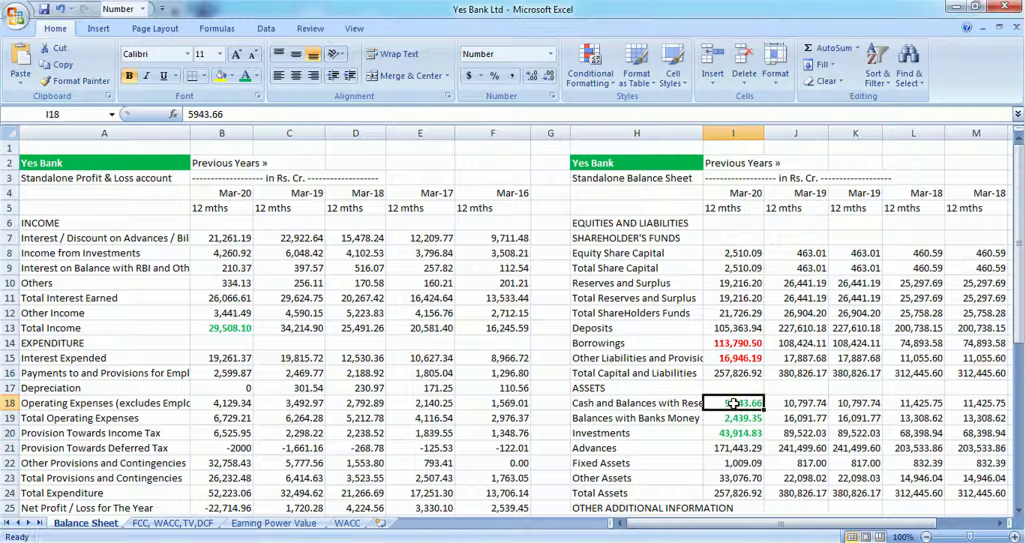
{"action": "left_click_drag", "start_coordinate": [740, 403], "coordinate": [740, 433]}
{"action": "left_click", "coordinate": [740, 433]}
{"action": "left_click", "coordinate": [739, 342]}
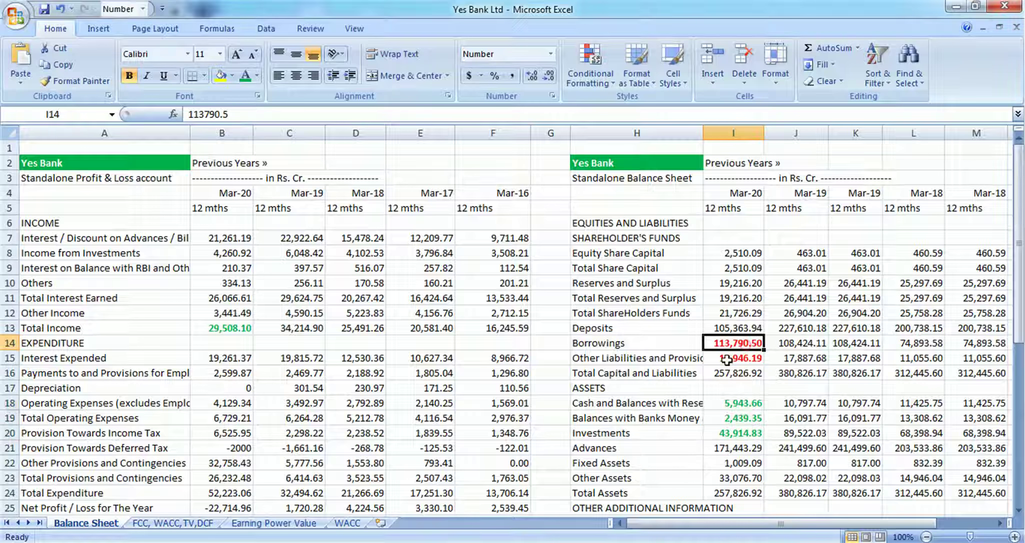
On the FCC, WACC,TV,DCF sheet, inspect how the NPV in H33 and the share count in E6 feed the Intrinsic Value in H35
{"action": "left_click", "coordinate": [280, 523]}
{"action": "left_click", "coordinate": [172, 523]}
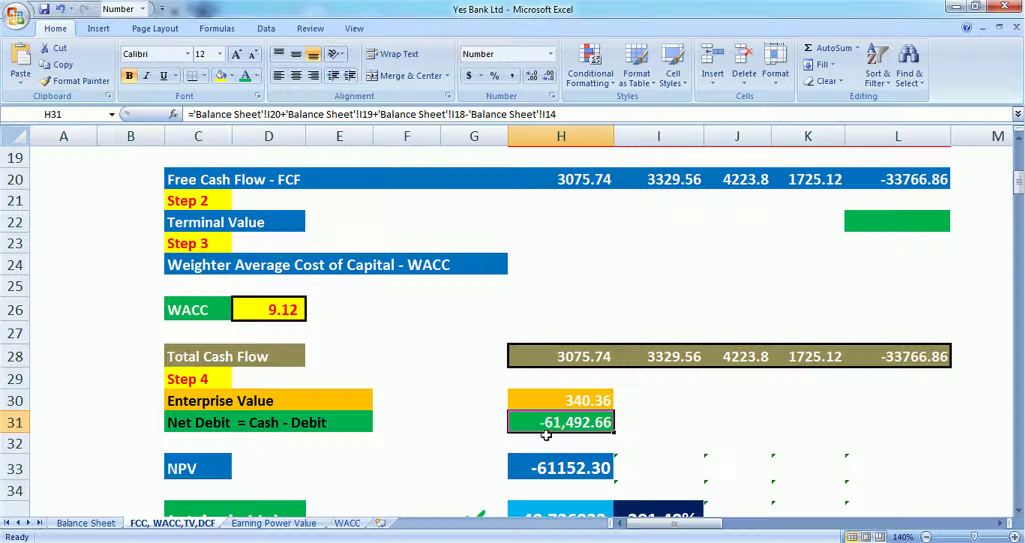
{"action": "left_click", "coordinate": [554, 467]}
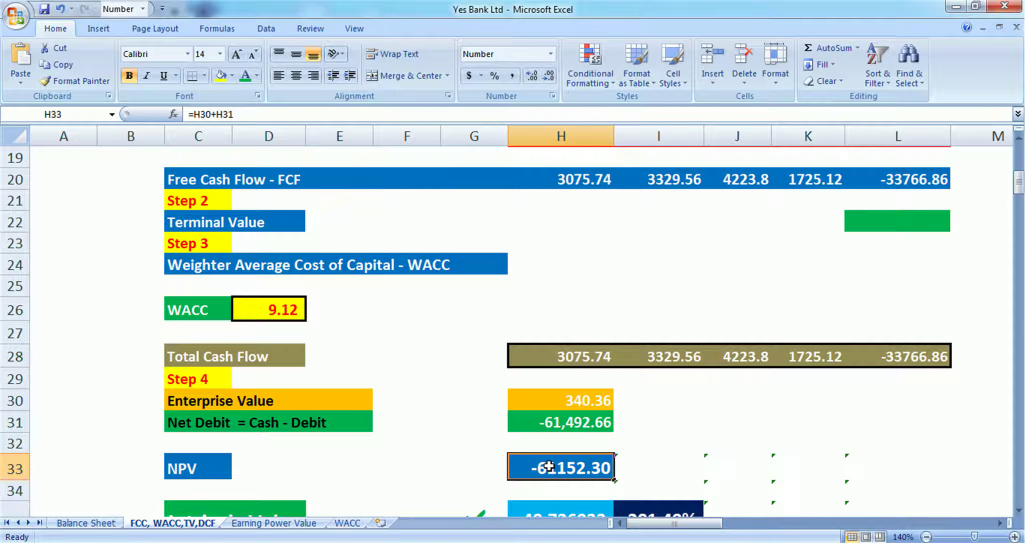
{"action": "scroll", "coordinate": [549, 467], "scroll_direction": "up", "scroll_amount": 6}
{"action": "left_click", "coordinate": [330, 199]}
{"action": "scroll", "coordinate": [323, 270], "scroll_direction": "down", "scroll_amount": 7}
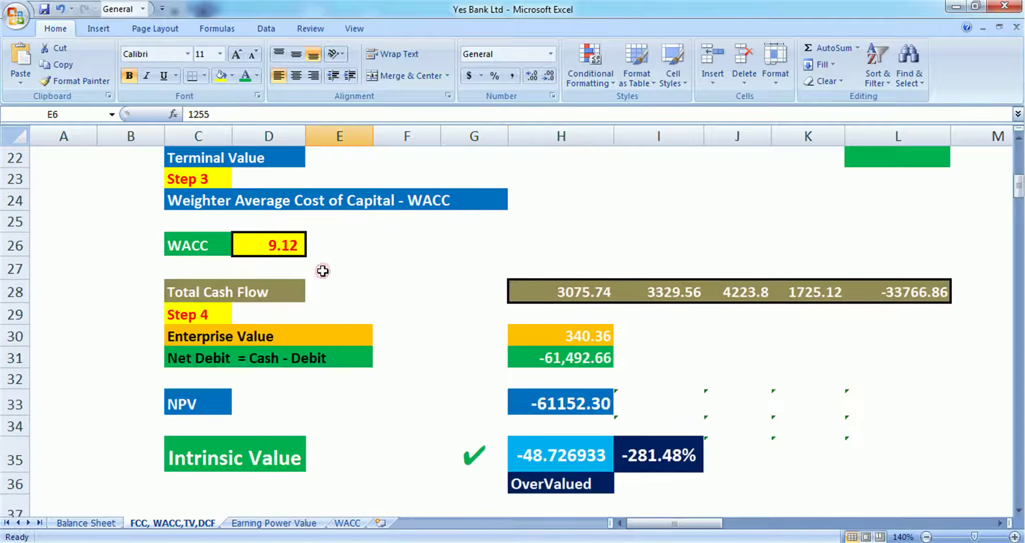
{"action": "scroll", "coordinate": [323, 270], "scroll_direction": "down", "scroll_amount": 1}
{"action": "left_click", "coordinate": [550, 389]}
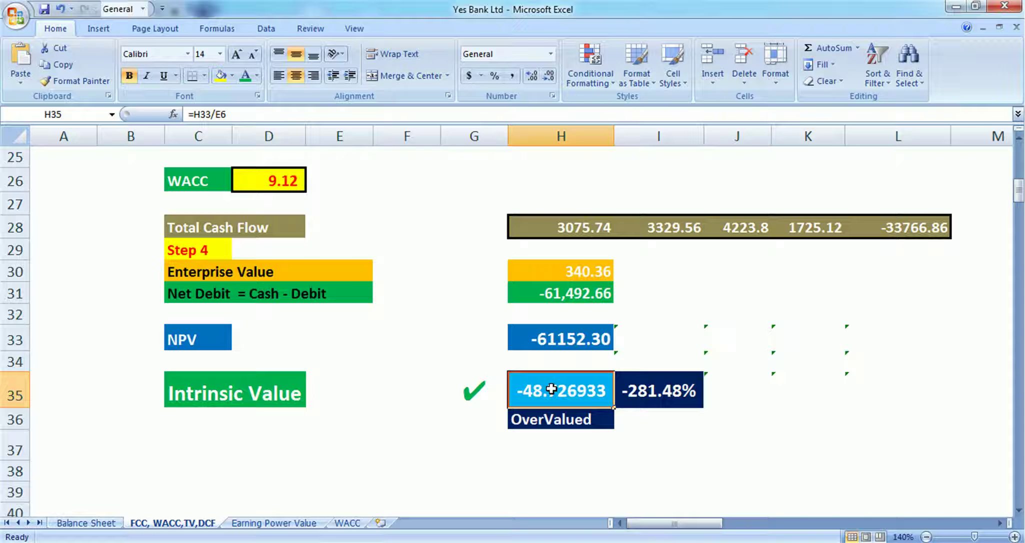
Review the CMP, No of Shares, Market Cap formula and value unit in the Earning Power Value sheet's header
{"action": "left_click", "coordinate": [299, 522]}
{"action": "scroll", "coordinate": [427, 406], "scroll_direction": "up", "scroll_amount": 6}
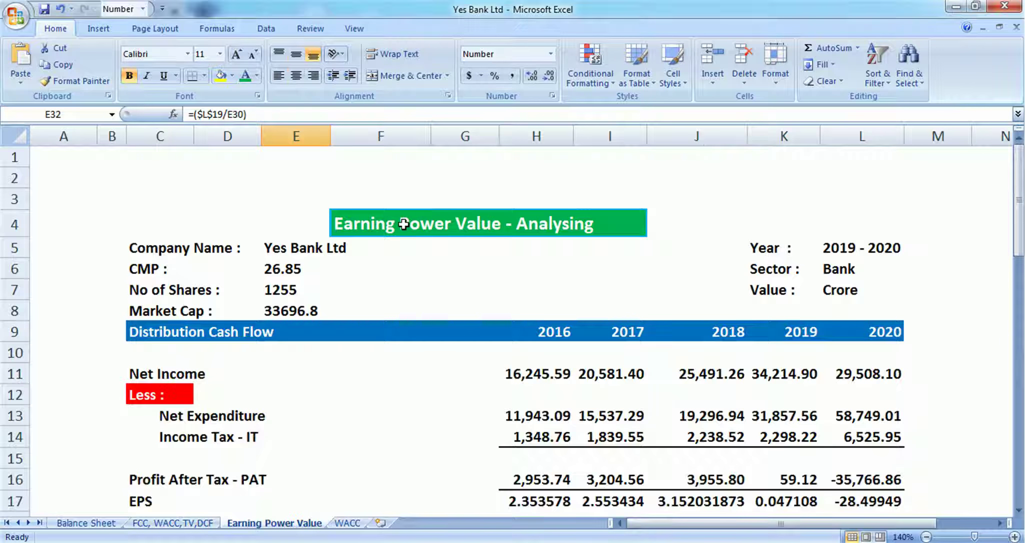
{"action": "left_click", "coordinate": [296, 269]}
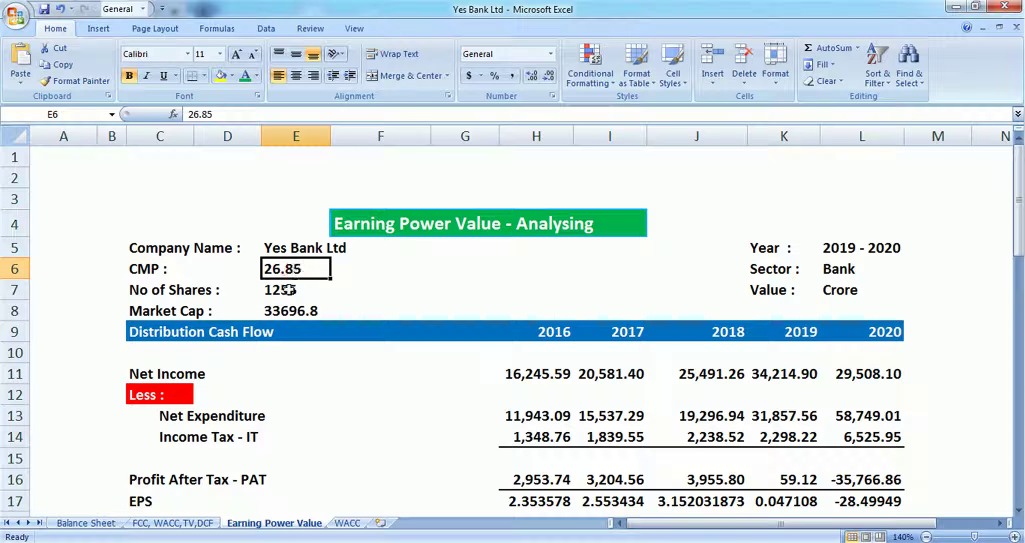
{"action": "left_click", "coordinate": [305, 289]}
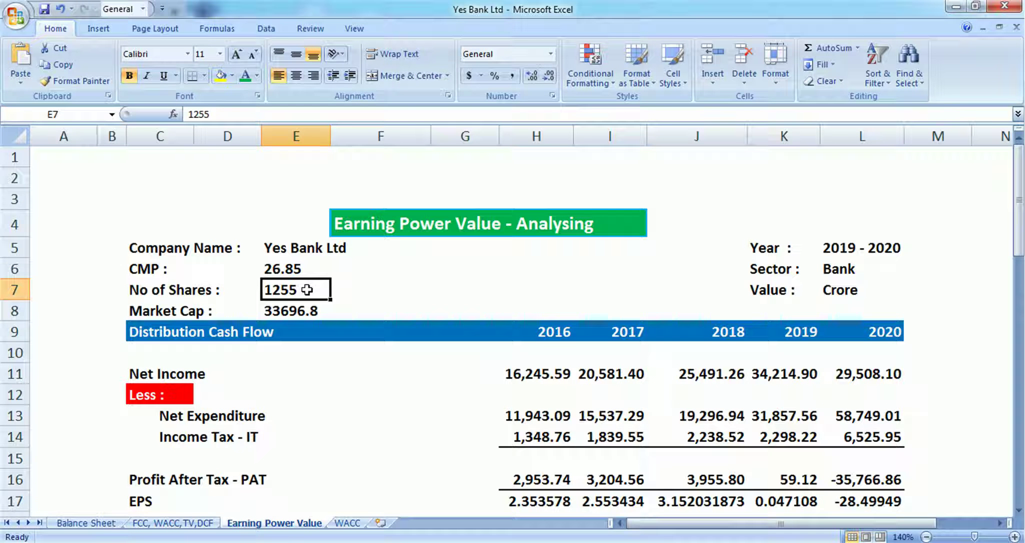
{"action": "left_click", "coordinate": [304, 314]}
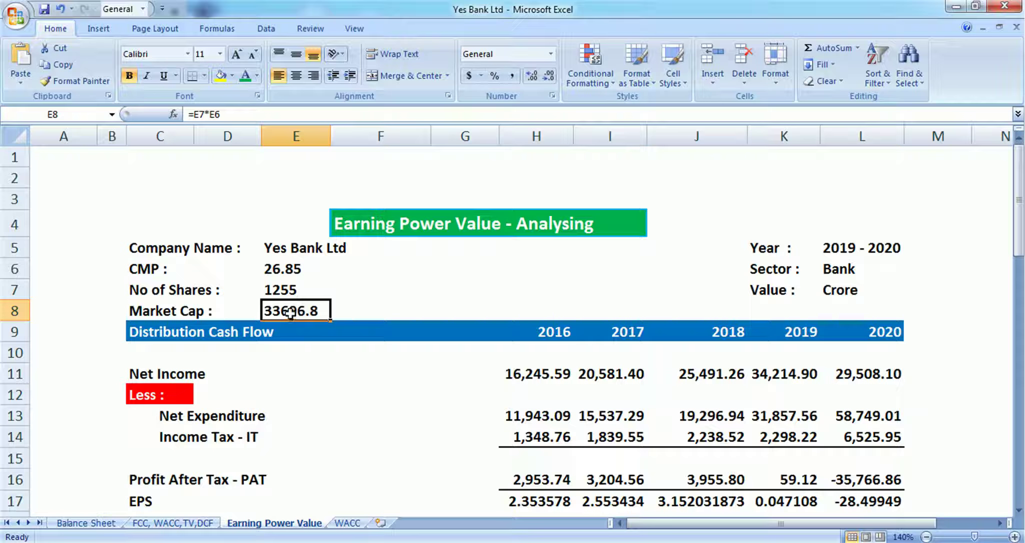
{"action": "left_click", "coordinate": [843, 295]}
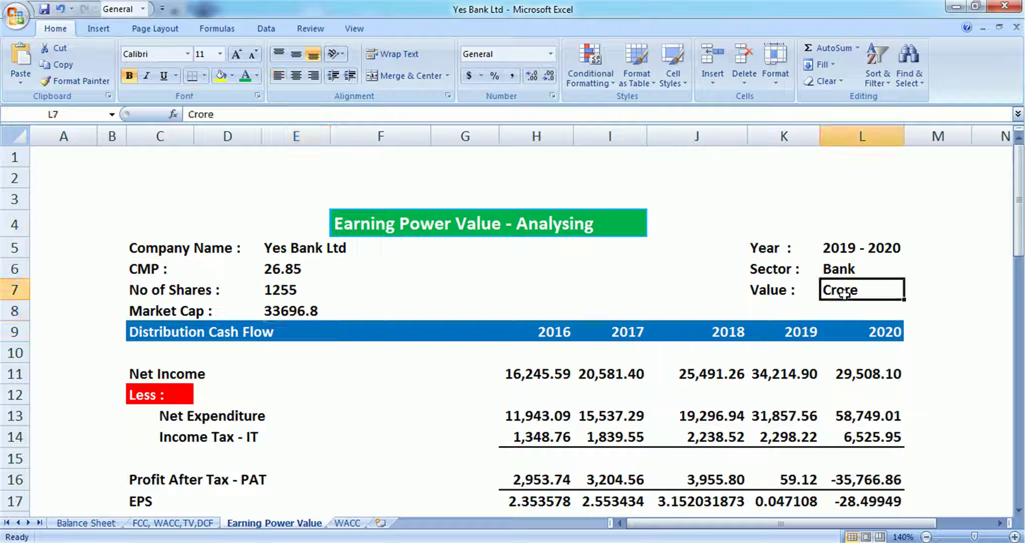
Inspect the Net Income formulas for 2016 and 2020 and the 2020 Net Expenditure formula
{"action": "left_click", "coordinate": [531, 373]}
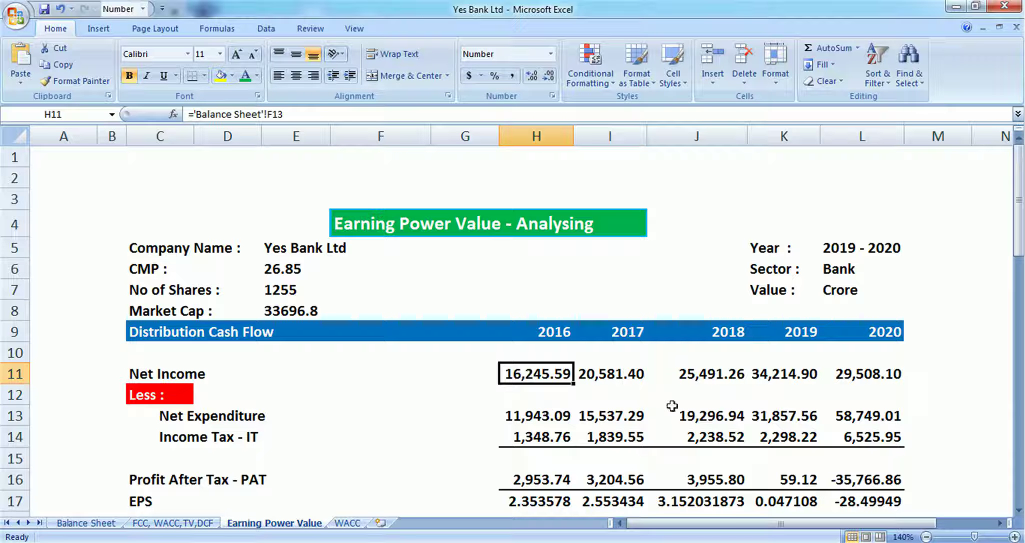
{"action": "left_click", "coordinate": [873, 419]}
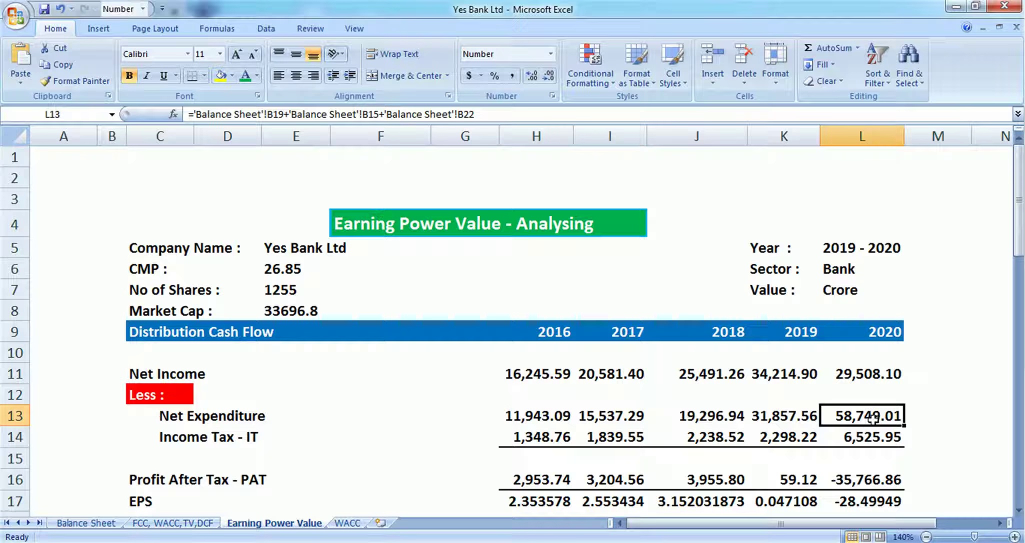
{"action": "left_click", "coordinate": [878, 374]}
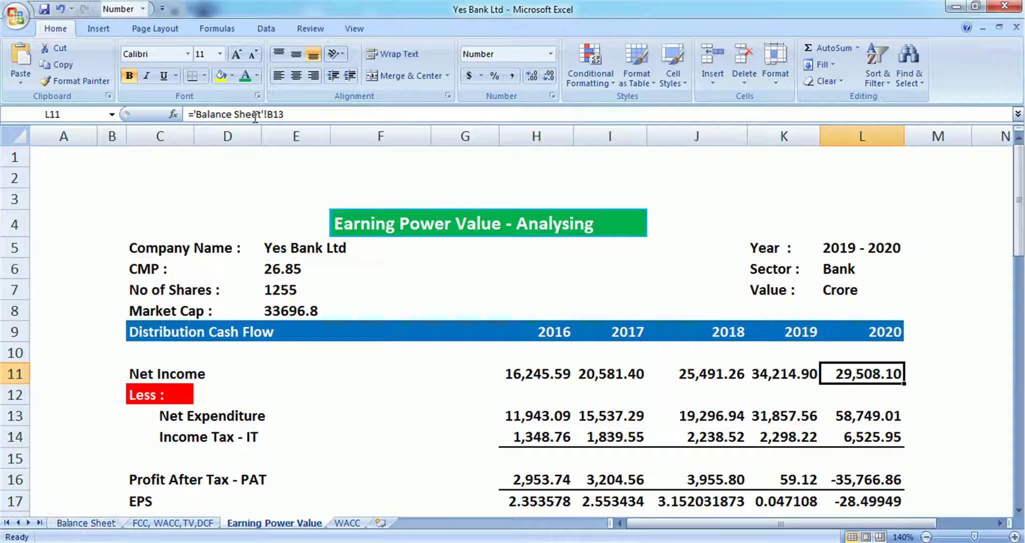
Trace the 2020 Net Income to the Mar-20 Total Income and Other Income on the Balance Sheet sheet
{"action": "left_click", "coordinate": [86, 522]}
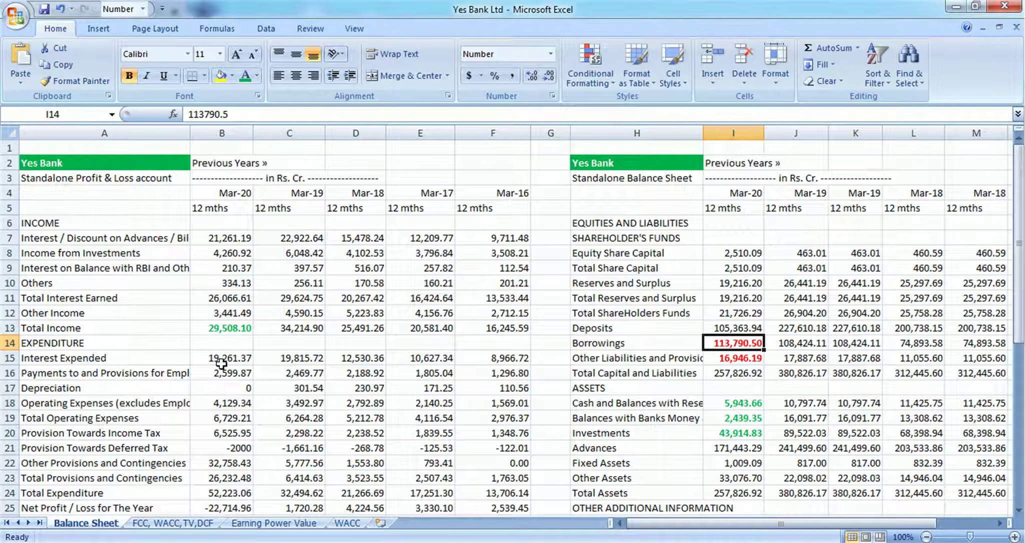
{"action": "left_click", "coordinate": [221, 331]}
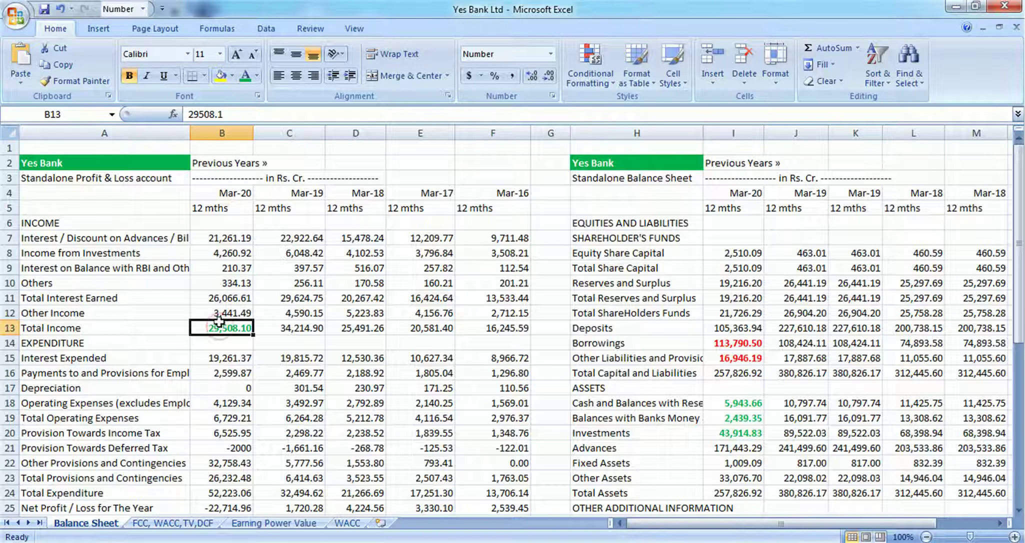
{"action": "left_click", "coordinate": [218, 314]}
{"action": "left_click", "coordinate": [223, 331]}
Trace the 2020 Net Expenditure formula in L13 to the Mar-20 expenditure items on the Balance Sheet sheet, including interest, operating expenses and other provisions
{"action": "left_click", "coordinate": [293, 524]}
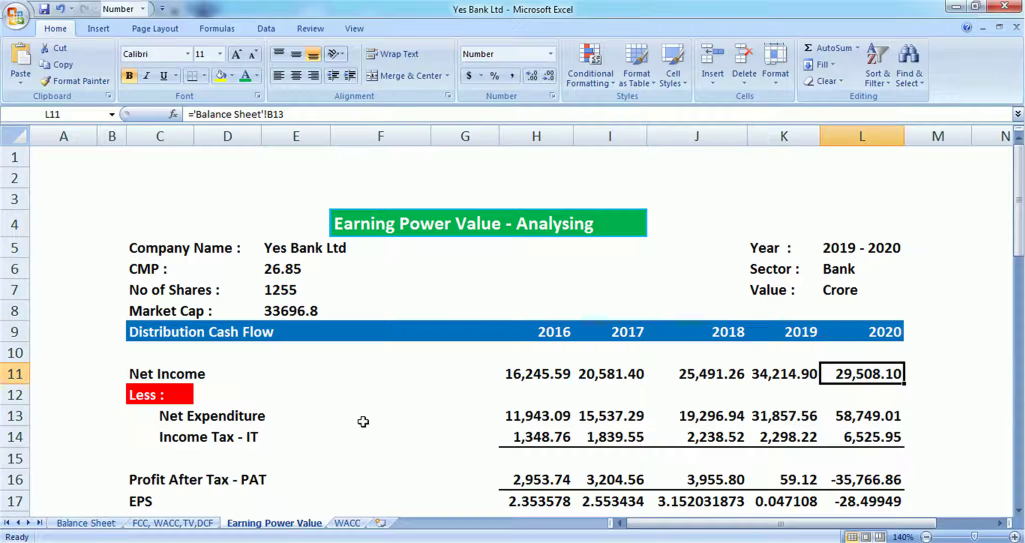
{"action": "left_click", "coordinate": [872, 412]}
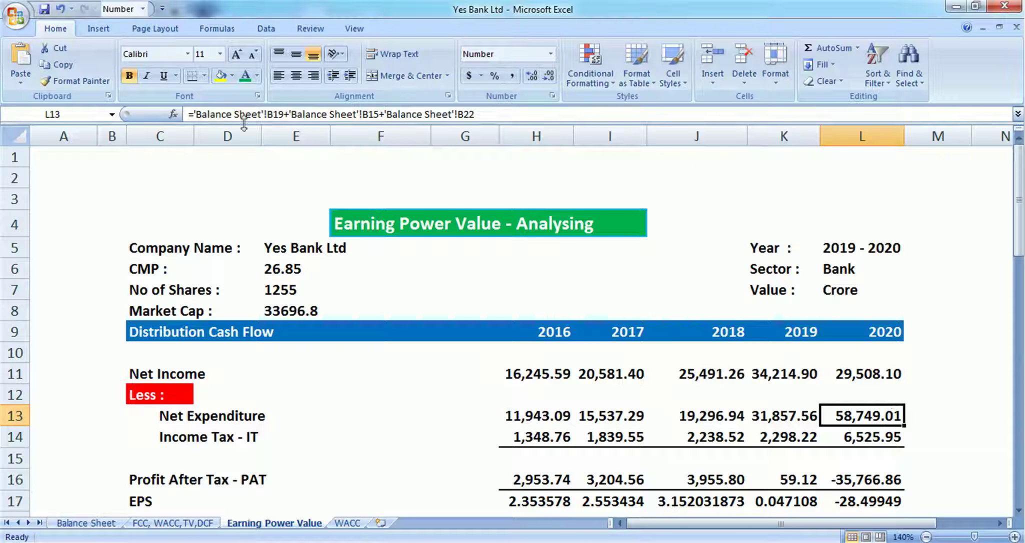
{"action": "left_click", "coordinate": [86, 523]}
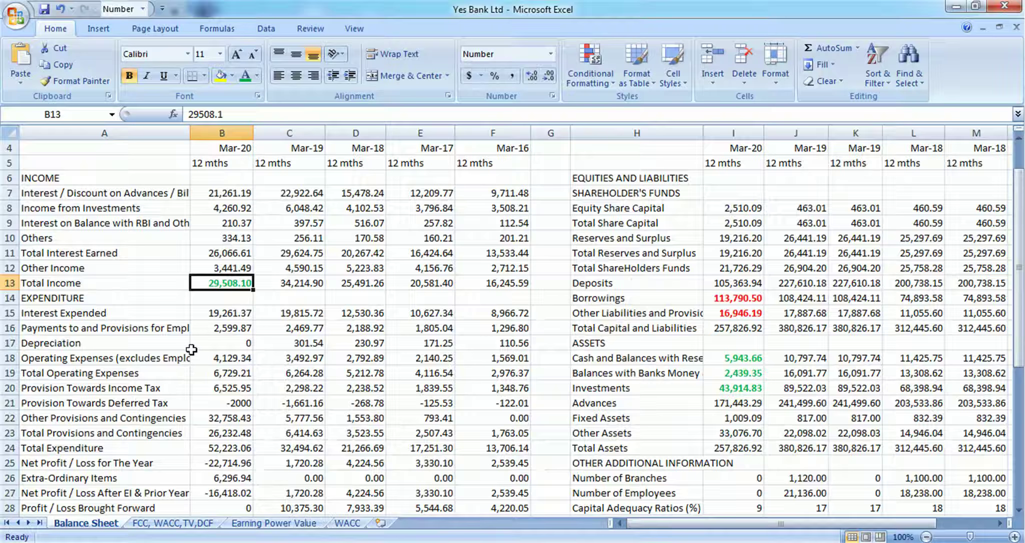
{"action": "left_click", "coordinate": [223, 314]}
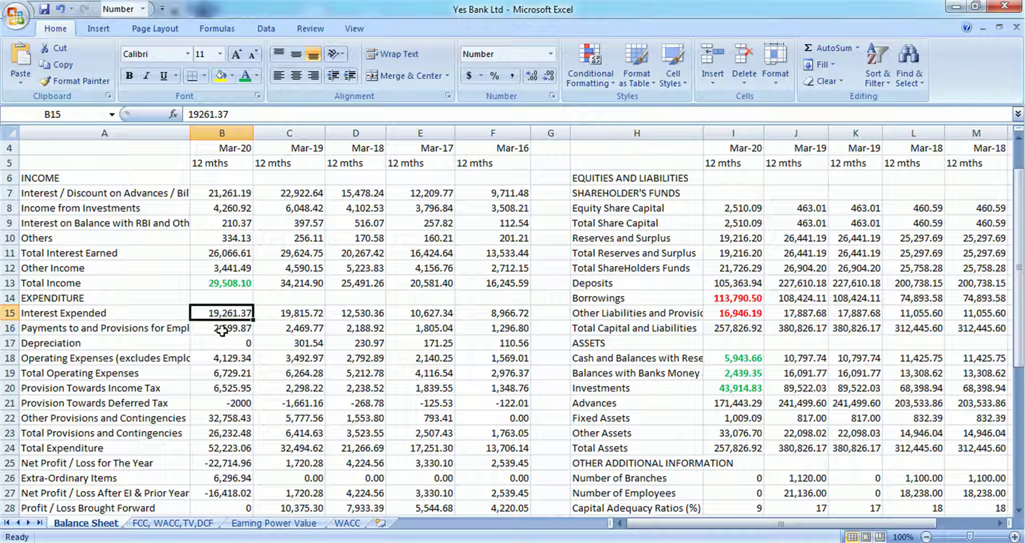
{"action": "left_click", "coordinate": [221, 329]}
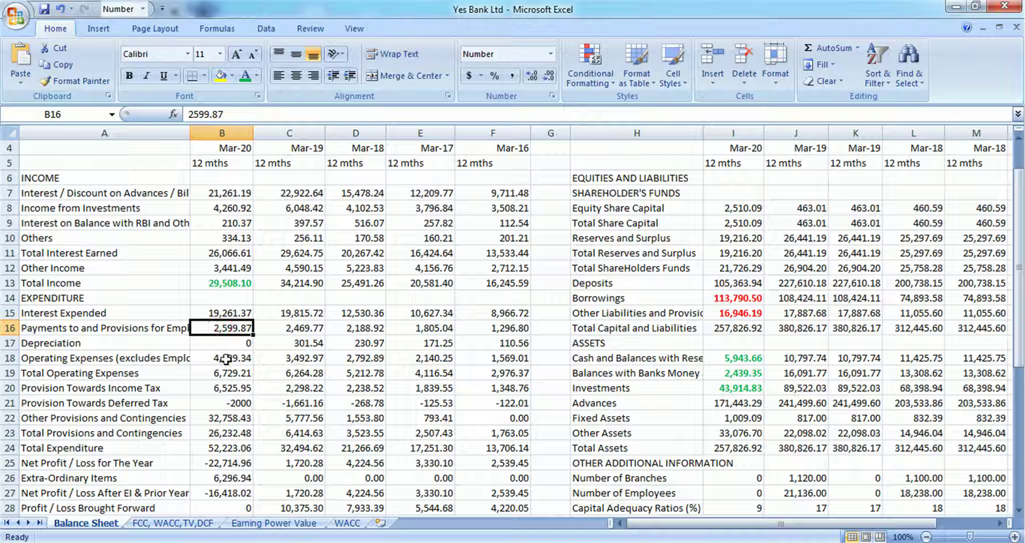
{"action": "left_click", "coordinate": [225, 358]}
{"action": "left_click", "coordinate": [229, 373]}
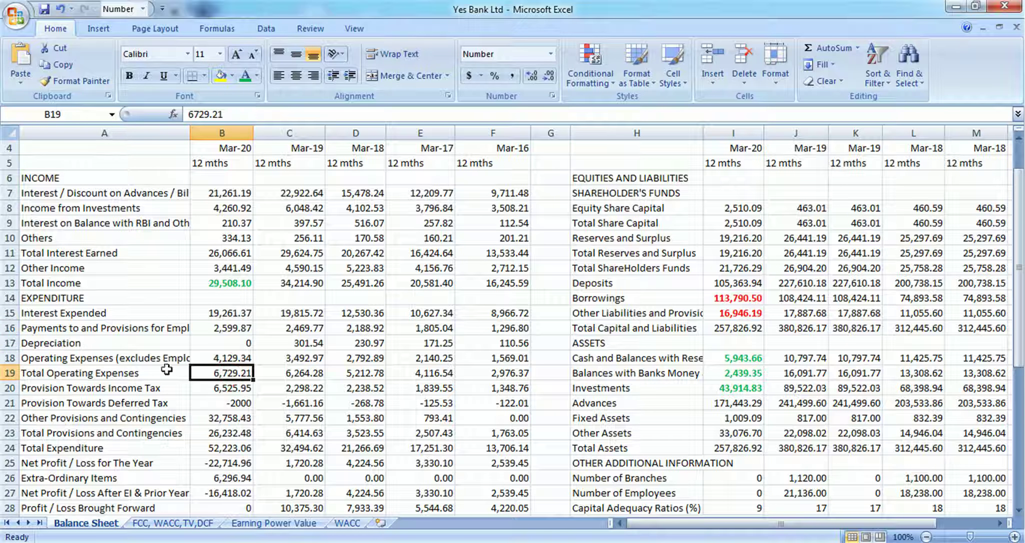
{"action": "left_click", "coordinate": [228, 386]}
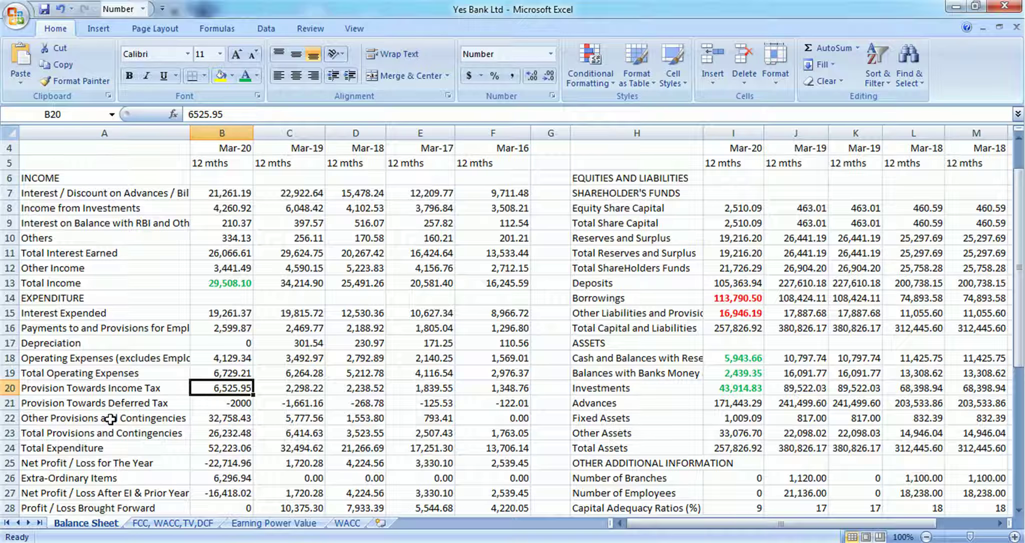
{"action": "left_click", "coordinate": [223, 417]}
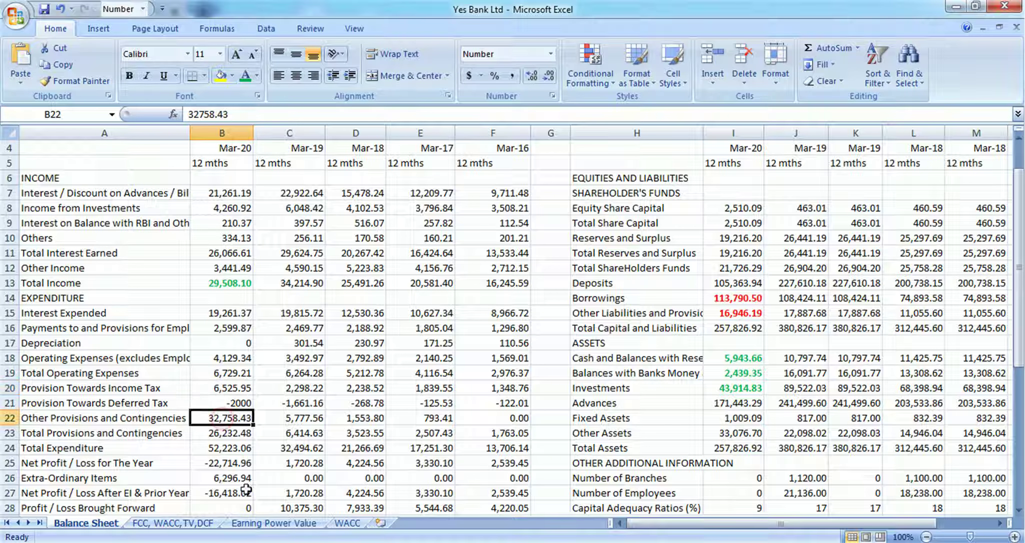
On the Earning Power Value sheet, inspect the 2020 Income Tax - IT reference and the Profit After Tax - PAT formula
{"action": "left_click", "coordinate": [236, 522]}
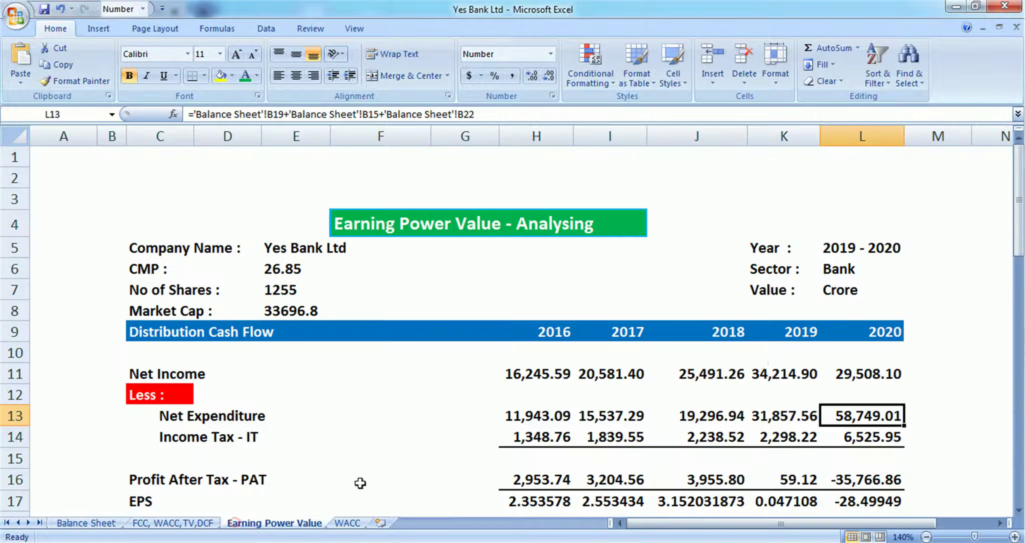
{"action": "left_click", "coordinate": [870, 433]}
{"action": "scroll", "coordinate": [870, 435], "scroll_direction": "down", "scroll_amount": 1}
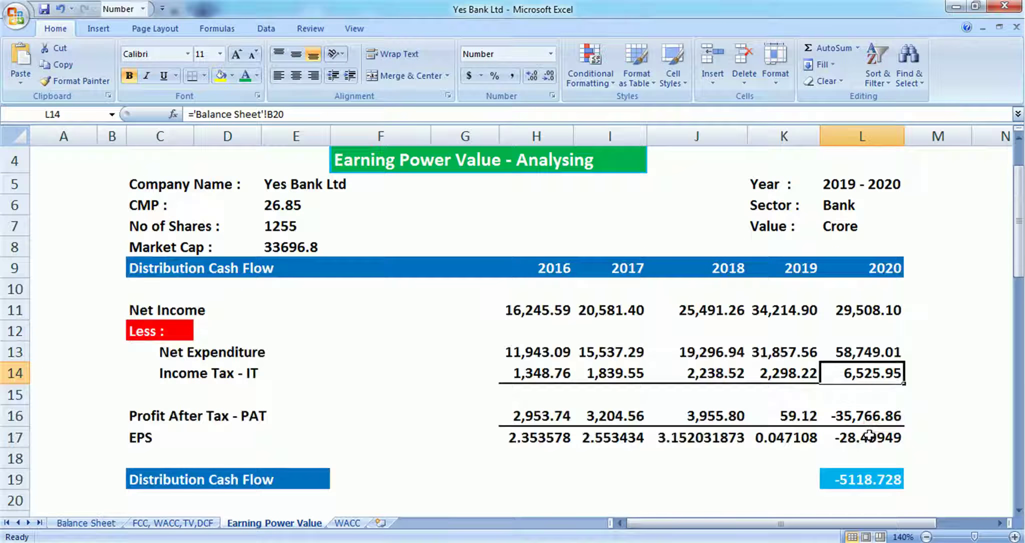
{"action": "left_click", "coordinate": [869, 415]}
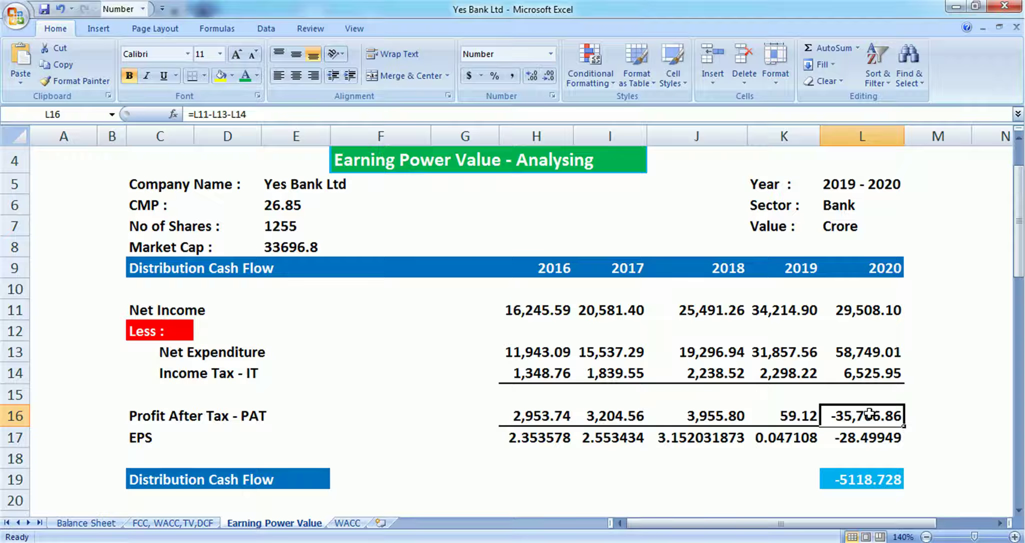
Inspect the Distribution Cash Flow formula in L19 and the 2016 to 2020 Profit After Tax values in H16:L16 that feed it
{"action": "scroll", "coordinate": [871, 414], "scroll_direction": "down", "scroll_amount": 1}
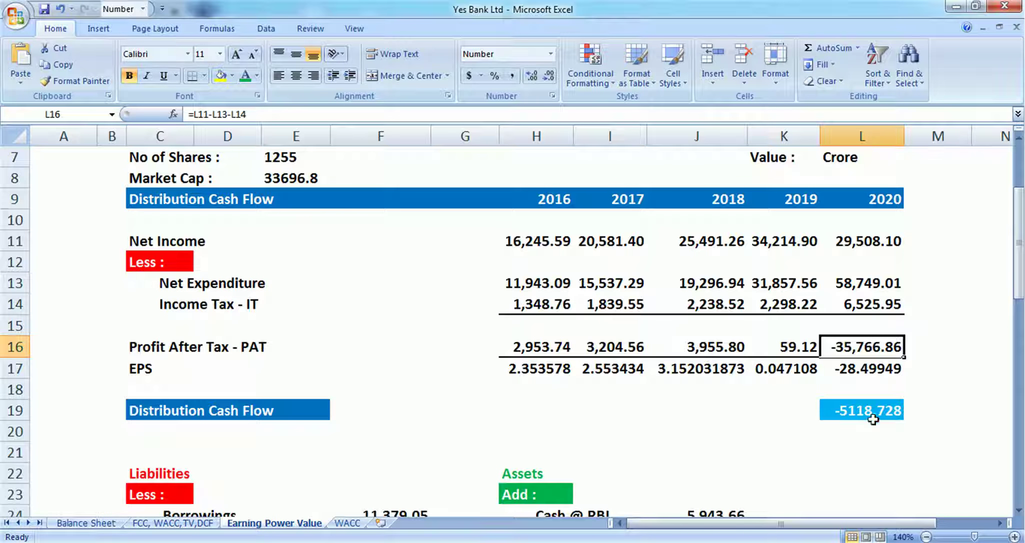
{"action": "left_click", "coordinate": [829, 413]}
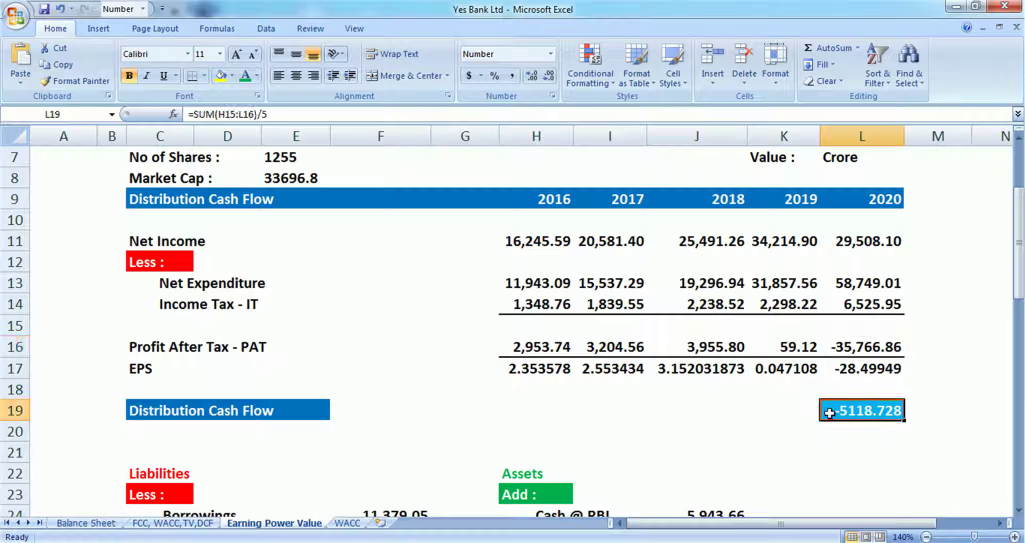
{"action": "left_click", "coordinate": [539, 350]}
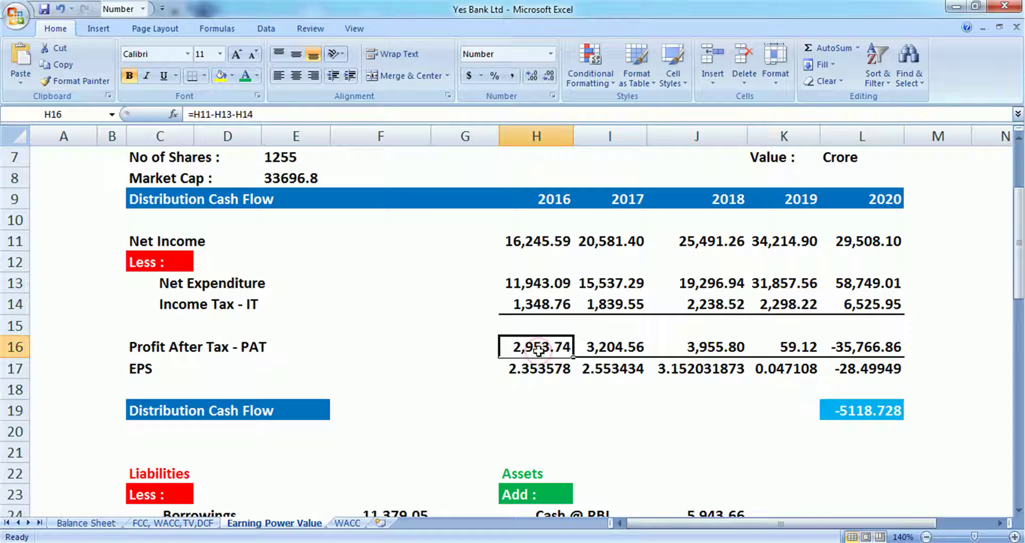
{"action": "left_click_drag", "start_coordinate": [538, 349], "coordinate": [892, 345]}
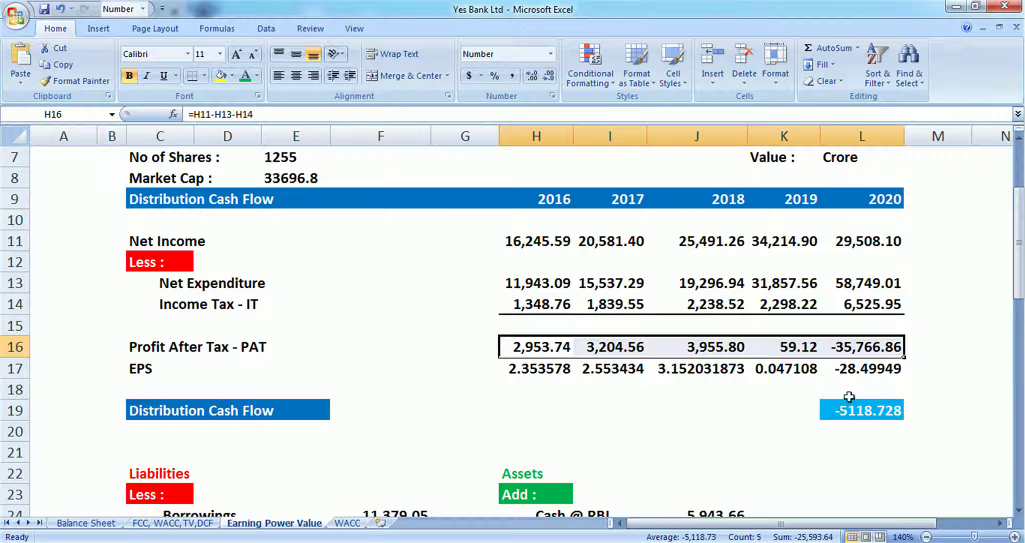
{"action": "left_click", "coordinate": [846, 415]}
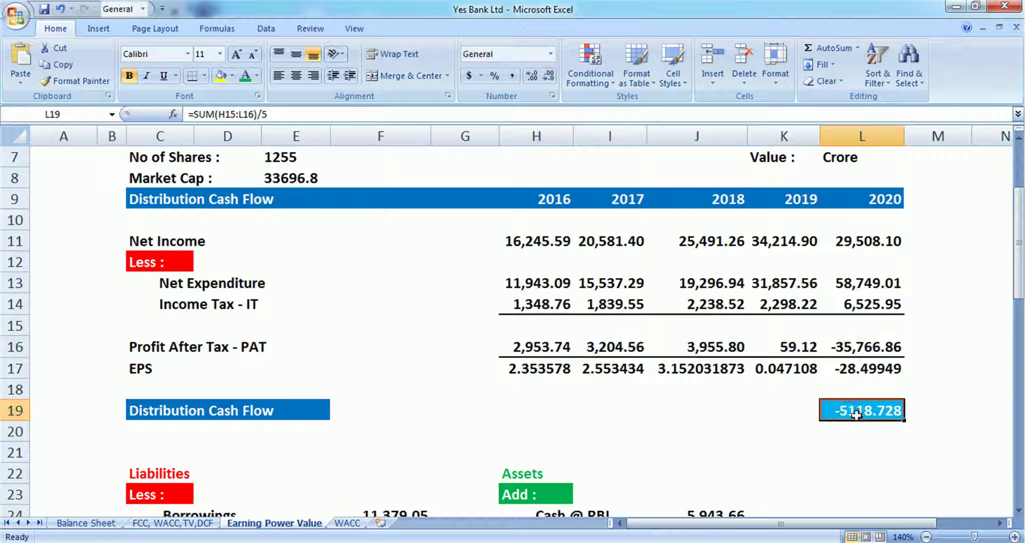
Inspect the Borrowings and Other Lia & Pro formulas in F24 and F25 under Liabilities
{"action": "scroll", "coordinate": [855, 414], "scroll_direction": "down", "scroll_amount": 2}
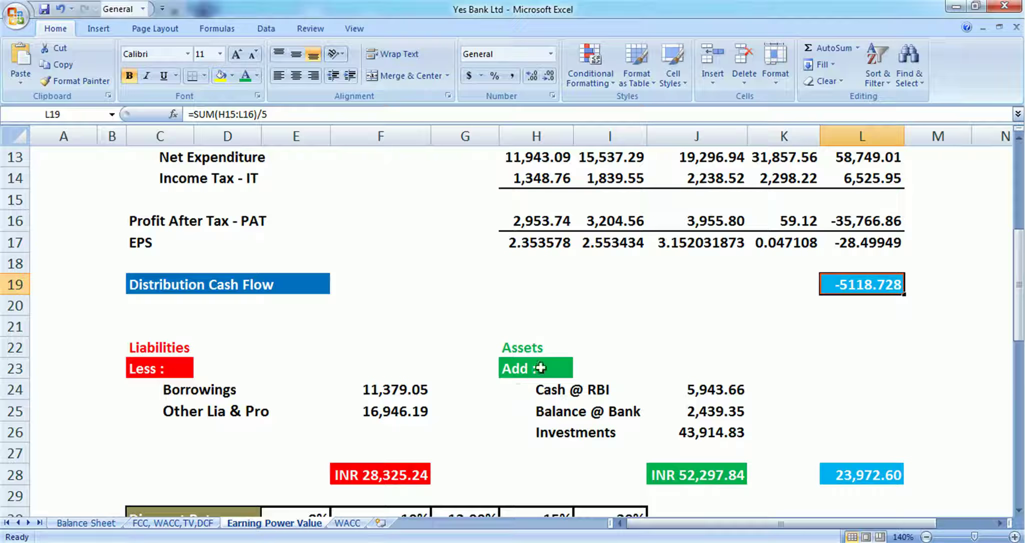
{"action": "left_click", "coordinate": [377, 390]}
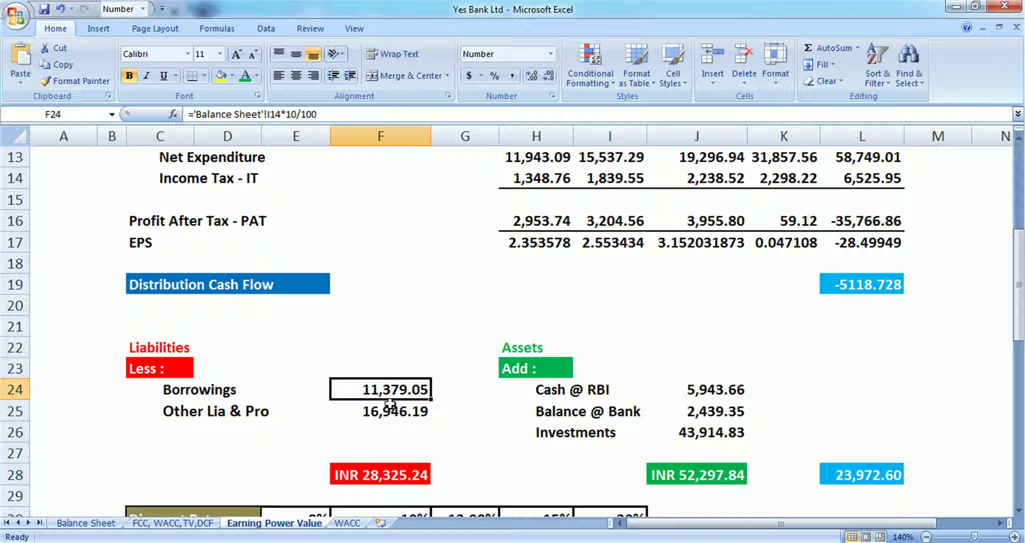
{"action": "left_click", "coordinate": [386, 419]}
{"action": "left_click", "coordinate": [387, 420]}
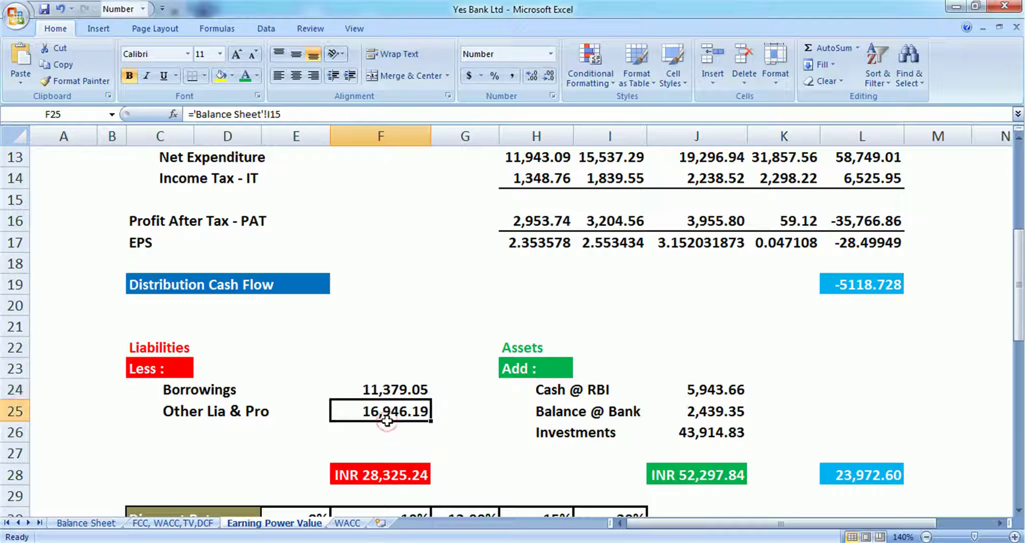
{"action": "left_click", "coordinate": [395, 391]}
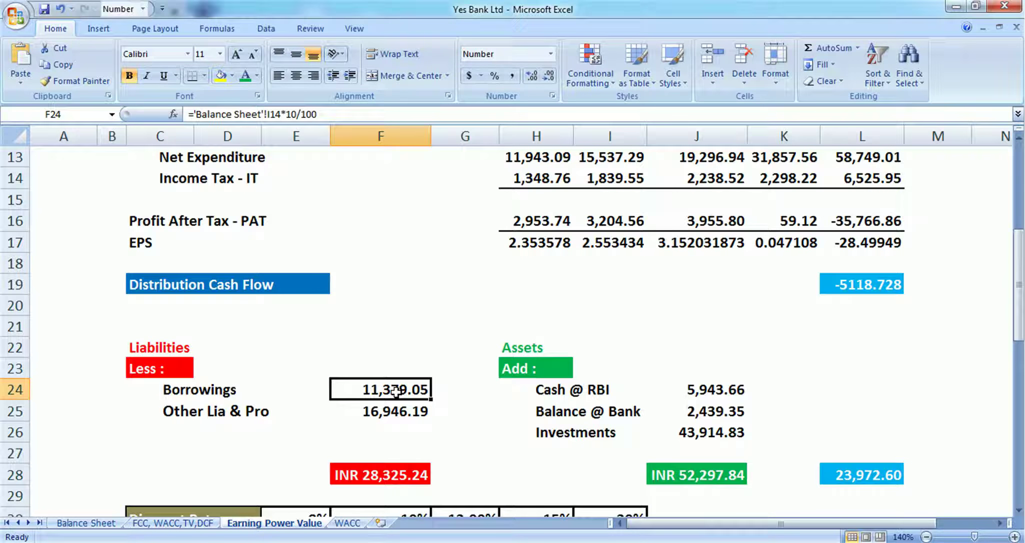
Trace Borrowings to the Mar-20 figure in I14 of the Balance Sheet sheet and recheck Other Lia & Pro on the Earning Power Value sheet
{"action": "left_click", "coordinate": [96, 525]}
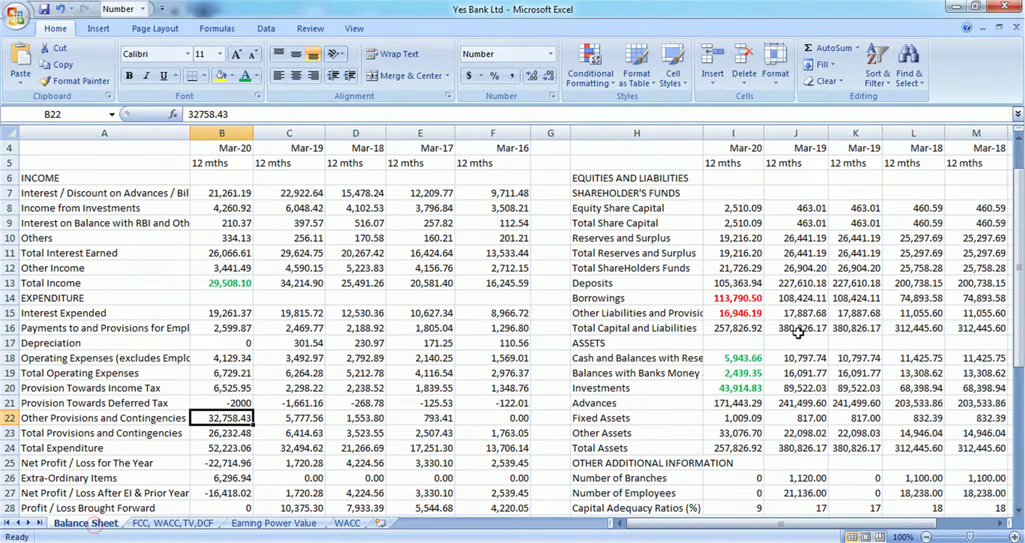
{"action": "left_click", "coordinate": [749, 297]}
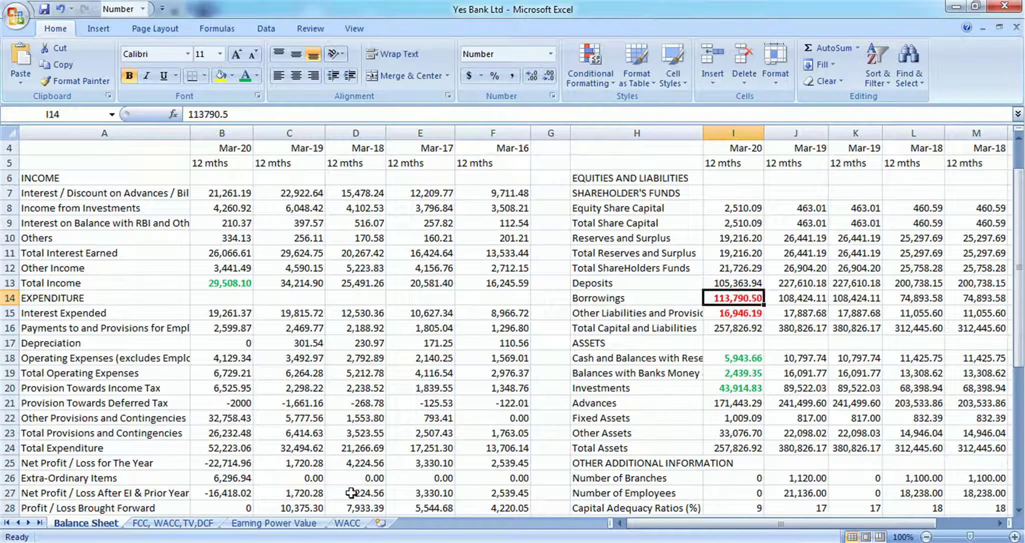
{"action": "left_click", "coordinate": [177, 522]}
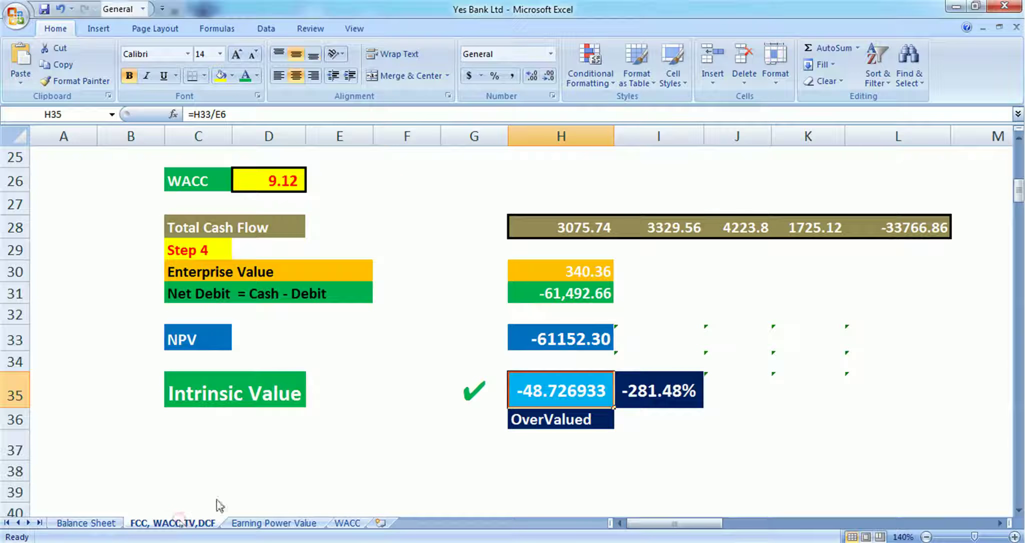
{"action": "left_click", "coordinate": [295, 525]}
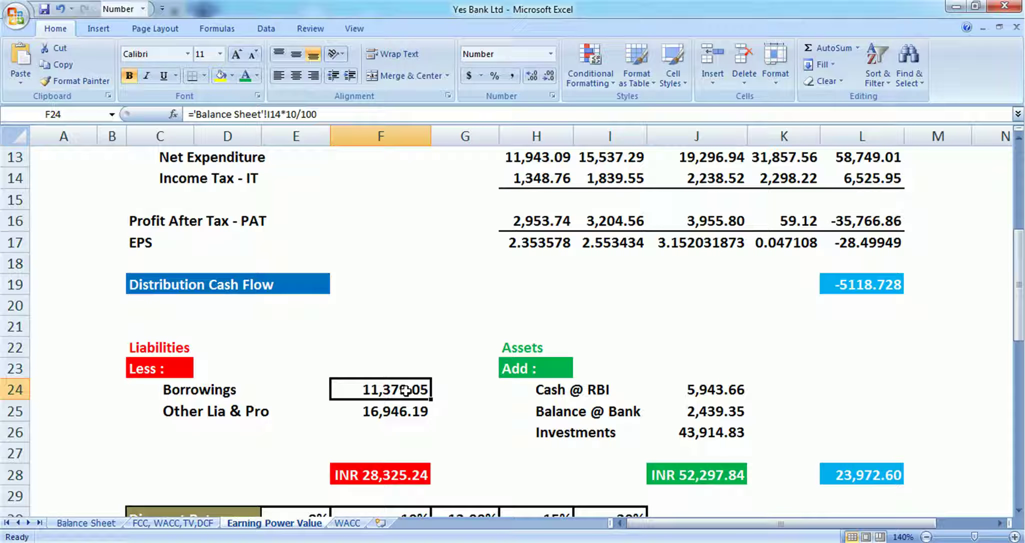
{"action": "left_click", "coordinate": [400, 410]}
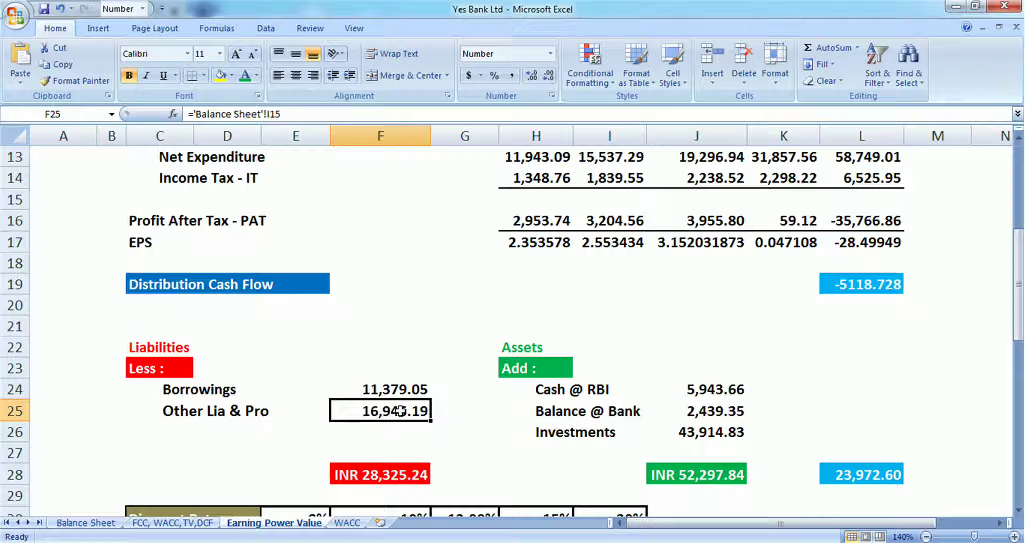
Switch to 2018 - 2019.pdf in Adobe Acrobat Reader, read Bills payable and Interest accrued in Schedule 5 - Other Liabilities and Provisions, and return to Excel
{"action": "key", "text": "alt+Tab"}
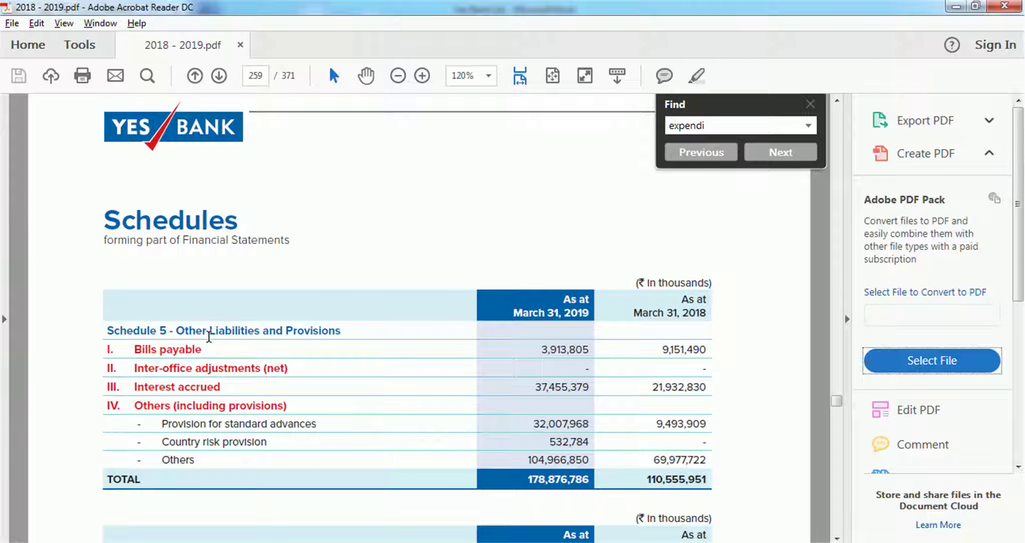
{"action": "double_click", "coordinate": [225, 330]}
{"action": "left_click", "coordinate": [340, 331]}
{"action": "left_click_drag", "start_coordinate": [130, 352], "coordinate": [202, 351]}
{"action": "left_click", "coordinate": [185, 351]}
{"action": "left_click_drag", "start_coordinate": [190, 388], "coordinate": [207, 390]}
{"action": "left_click", "coordinate": [209, 392]}
{"action": "left_click", "coordinate": [352, 540]}
{"action": "left_click", "coordinate": [315, 490]}
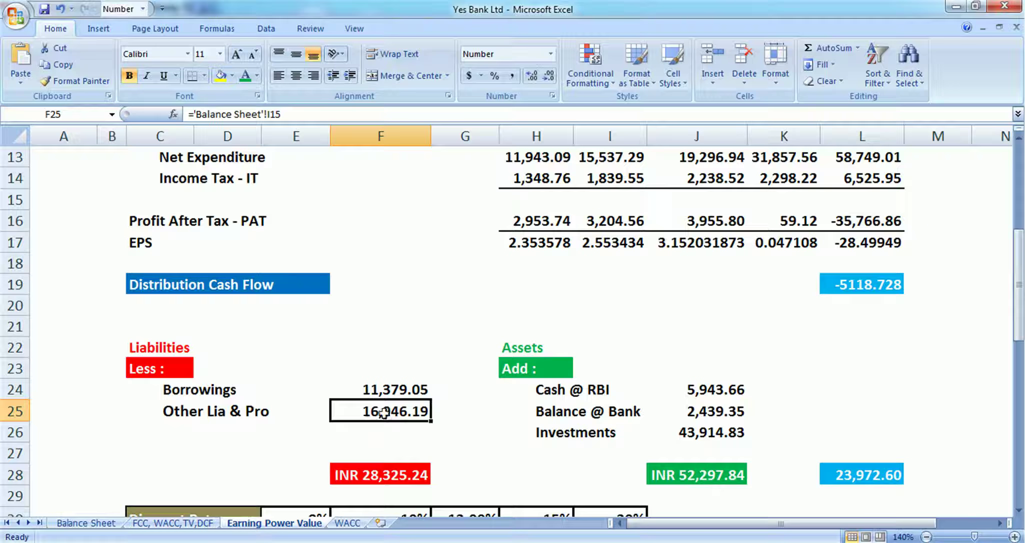
Inspect the Cash @ RBI reference, the liabilities and assets totals in row 28, and the formula in L28 that subtracts them
{"action": "left_click", "coordinate": [683, 388]}
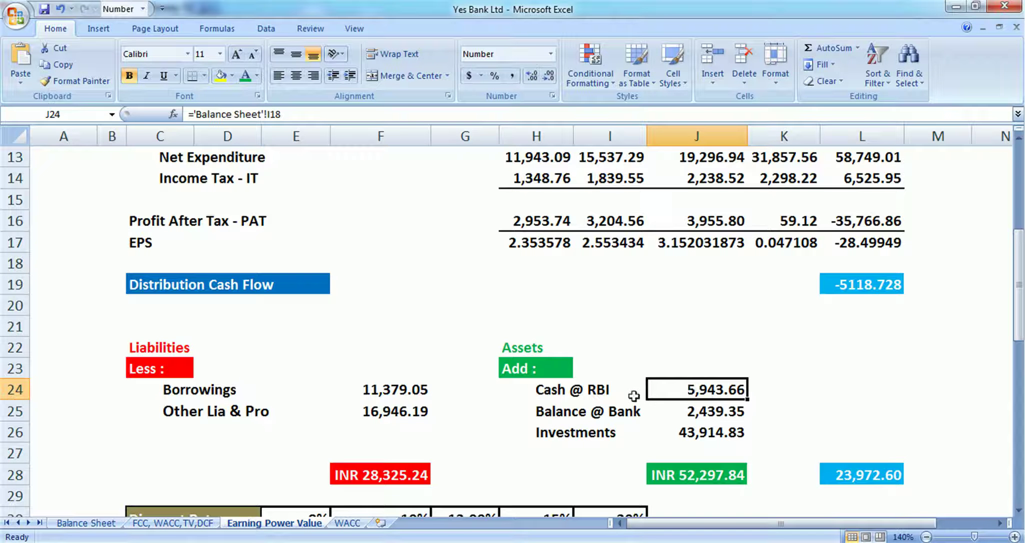
{"action": "left_click", "coordinate": [360, 473]}
{"action": "left_click", "coordinate": [667, 482]}
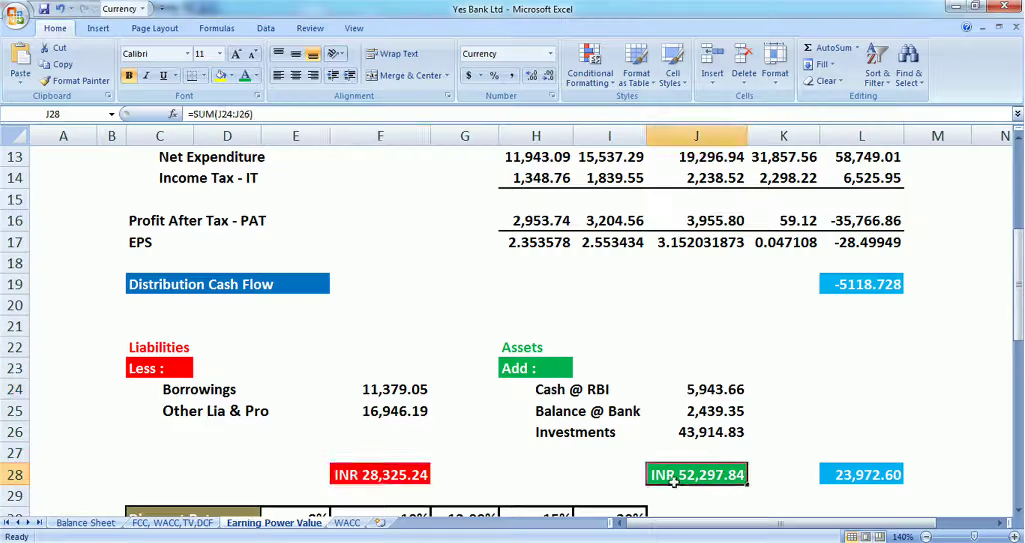
{"action": "left_click", "coordinate": [386, 474]}
{"action": "left_click", "coordinate": [847, 477]}
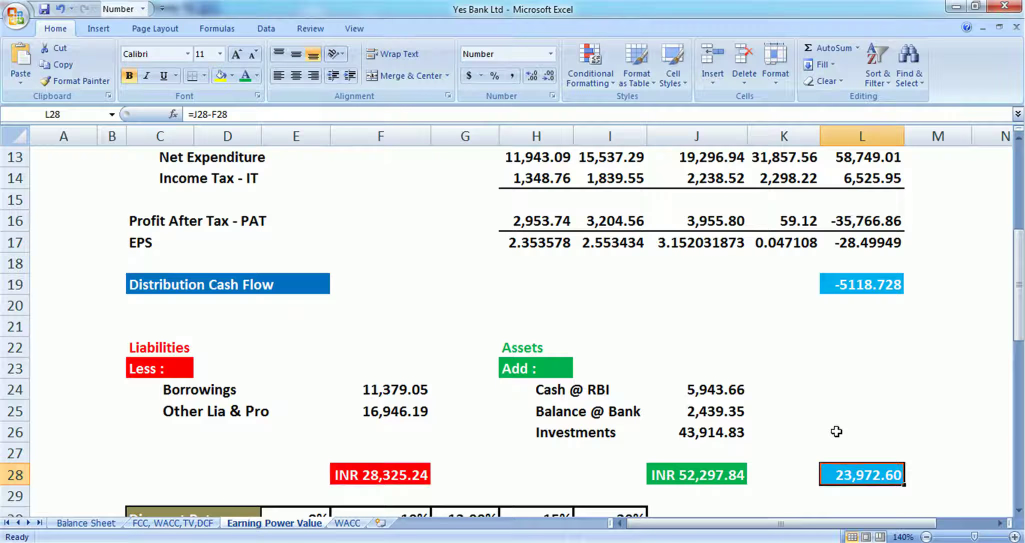
Examine the 8% Discount Rate and its Enterprises Value formula, and consult the WACC on the FCC, WACC,TV,DCF sheet
{"action": "scroll", "coordinate": [836, 431], "scroll_direction": "down", "scroll_amount": 2}
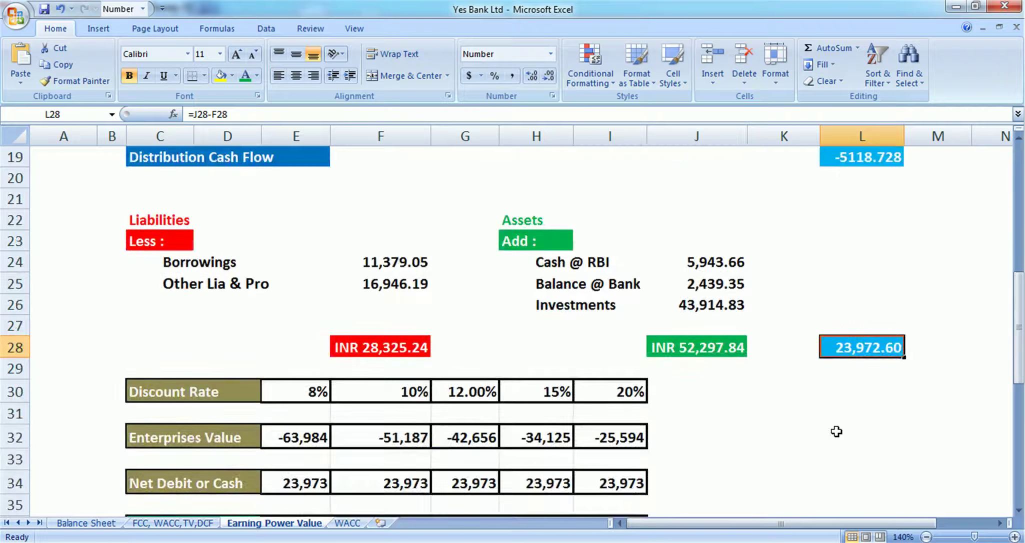
{"action": "scroll", "coordinate": [836, 431], "scroll_direction": "down", "scroll_amount": 1}
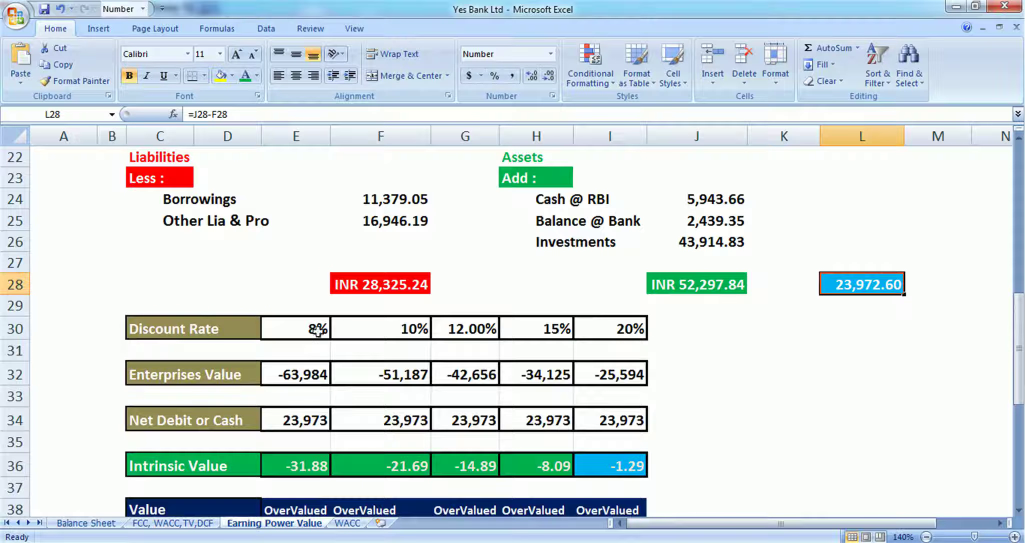
{"action": "left_click", "coordinate": [289, 335]}
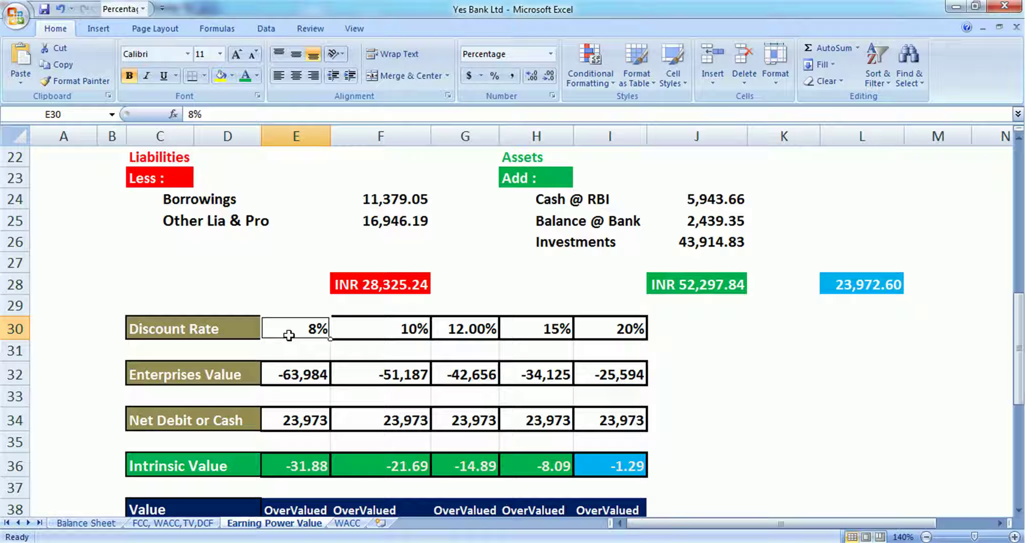
{"action": "left_click", "coordinate": [298, 373]}
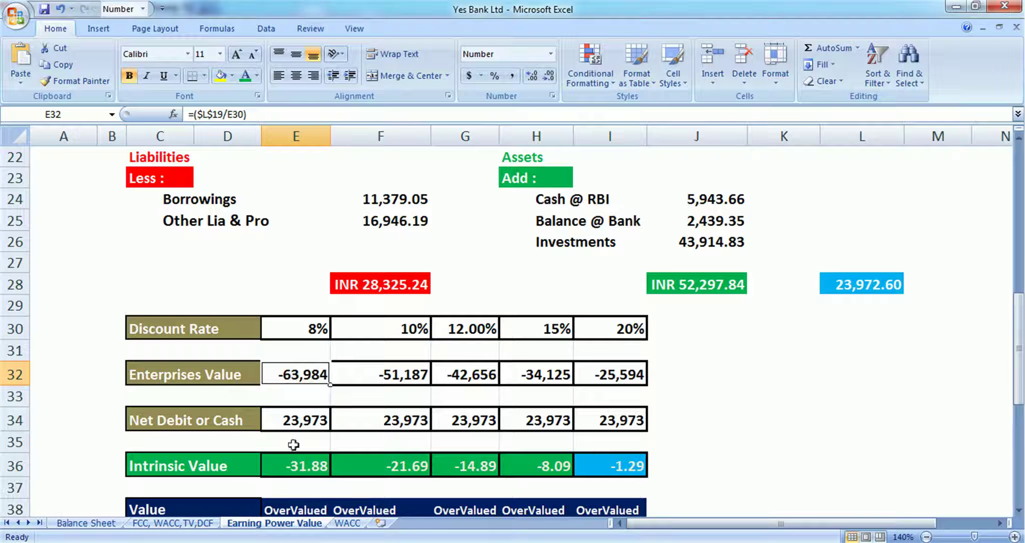
{"action": "left_click", "coordinate": [200, 521]}
{"action": "scroll", "coordinate": [311, 414], "scroll_direction": "up", "scroll_amount": 3}
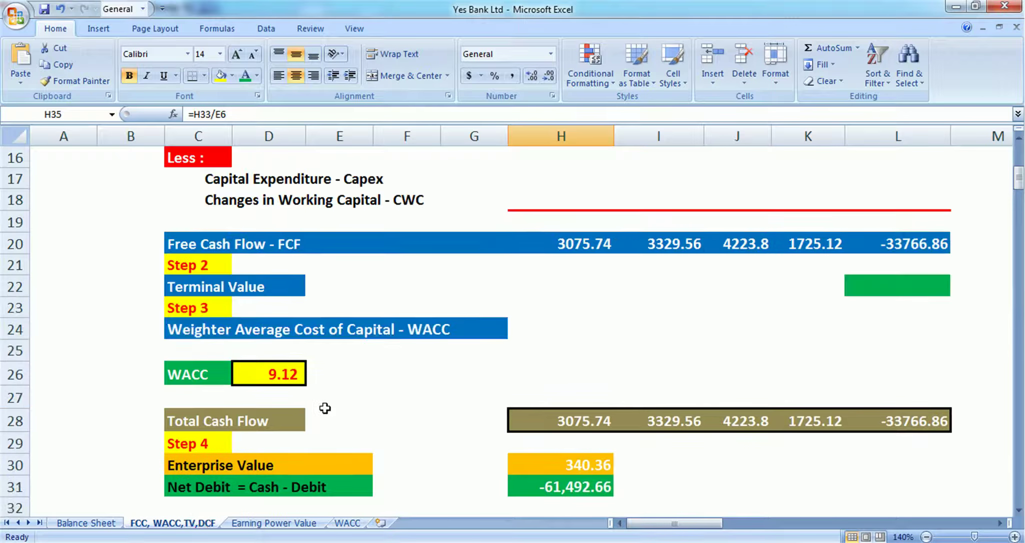
Inspect the NPV formula behind Enterprise Value in H30 of the FCC, WACC,TV,DCF sheet and return to the Earning Power Value sheet
{"action": "left_click", "coordinate": [548, 466]}
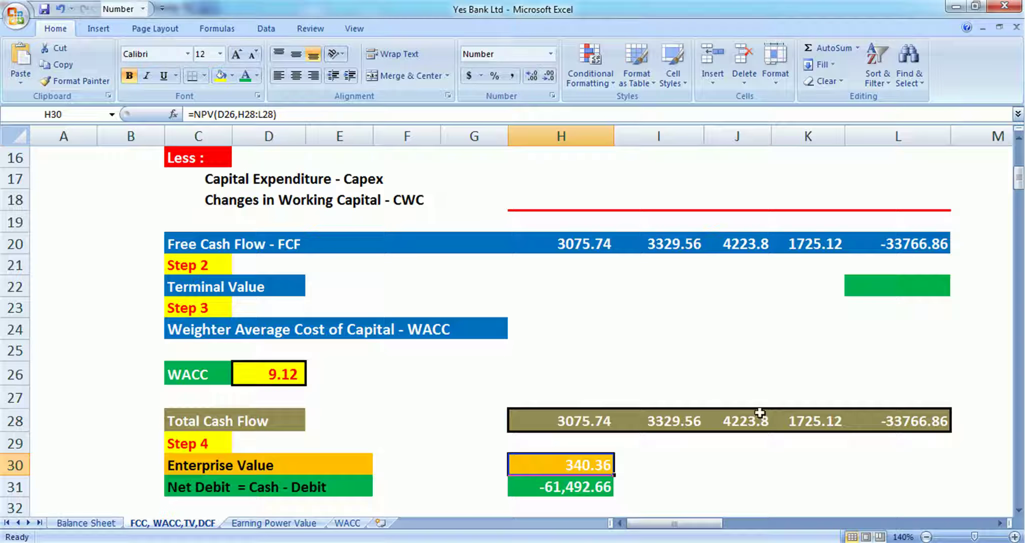
{"action": "key", "text": "F2"}
{"action": "key", "text": "Escape"}
{"action": "left_click", "coordinate": [294, 522]}
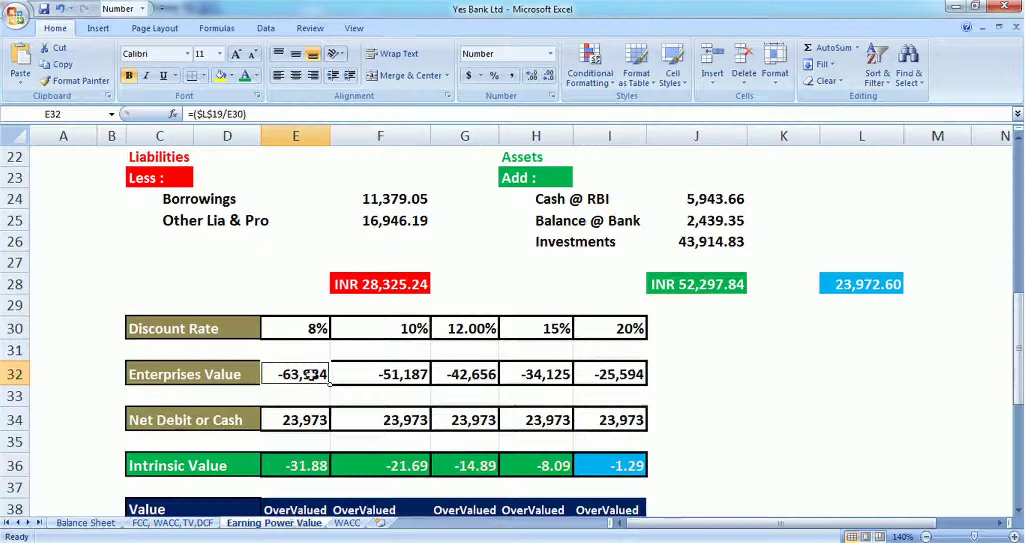
Review the net figure in L28 and the 8%, 10% and 20% Discount Rates alongside the Enterprises Value formula in E32
{"action": "left_click", "coordinate": [851, 285]}
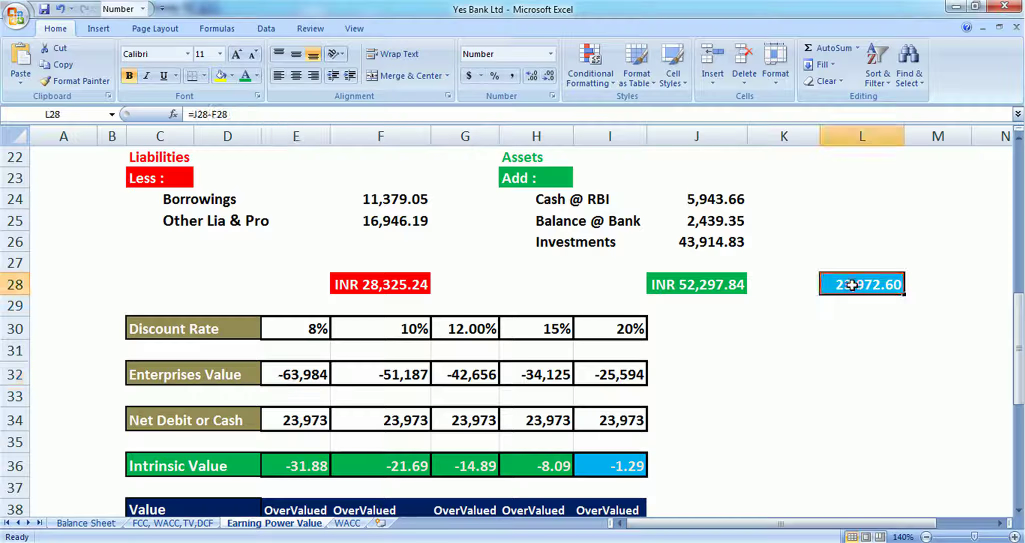
{"action": "left_click", "coordinate": [308, 330]}
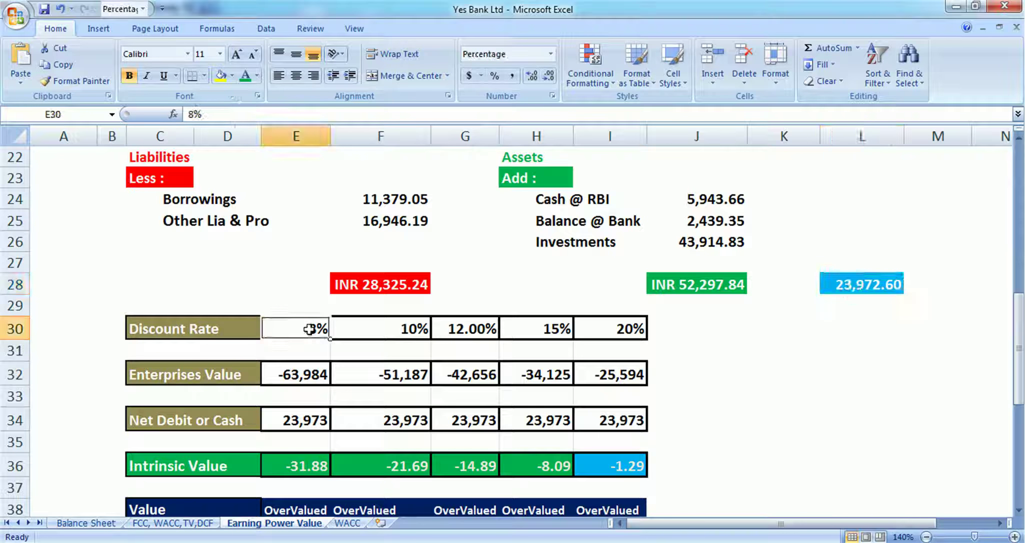
{"action": "left_click", "coordinate": [308, 376]}
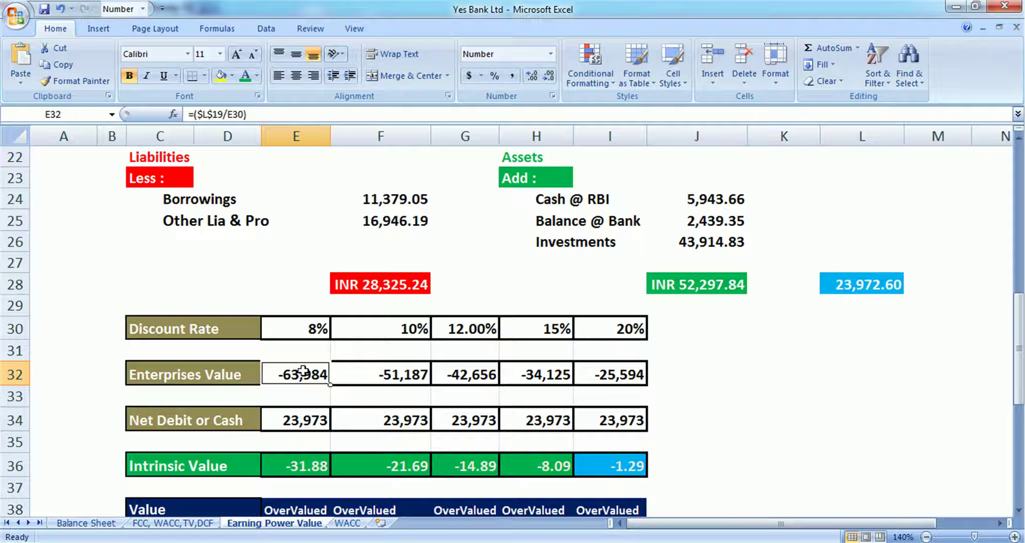
{"action": "left_click", "coordinate": [370, 336]}
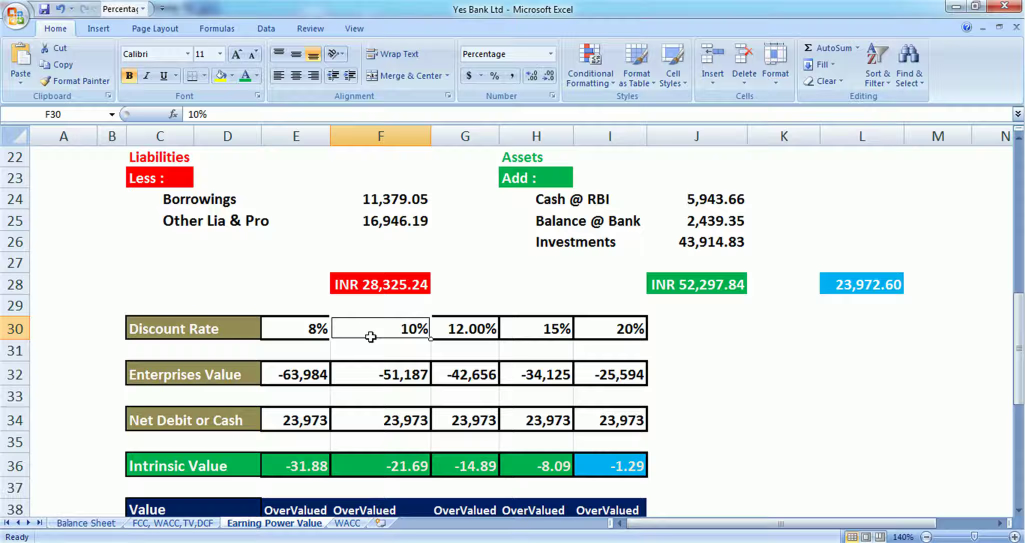
{"action": "left_click", "coordinate": [602, 333]}
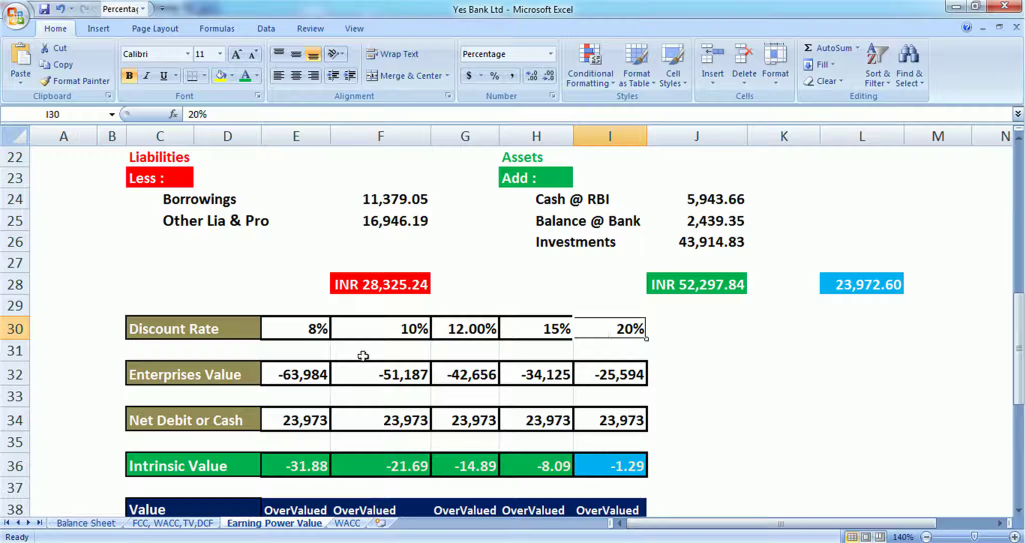
{"action": "left_click", "coordinate": [317, 373]}
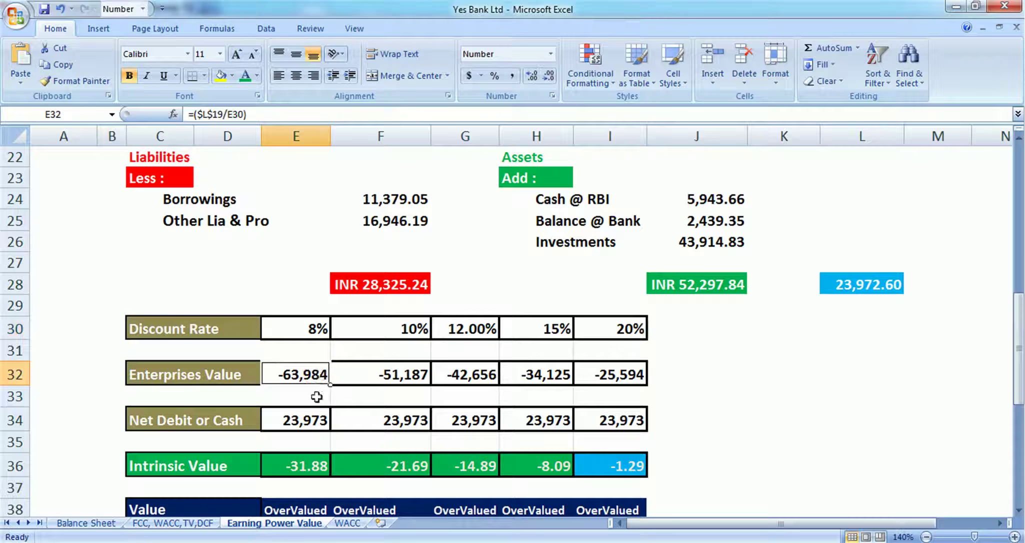
Trace the Net Debit or Cash reference in E34 to the assets-minus-liabilities formula in L28
{"action": "left_click", "coordinate": [304, 421]}
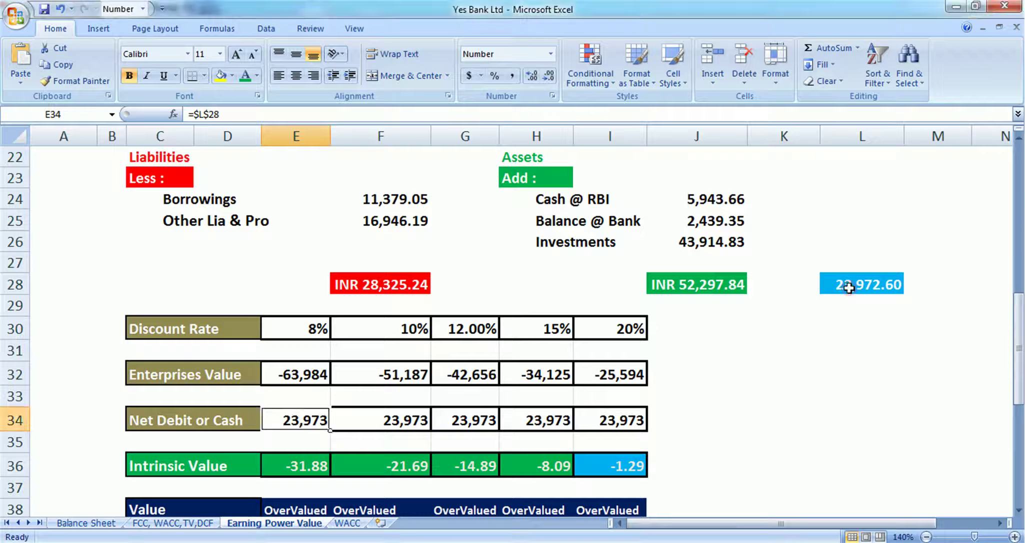
{"action": "scroll", "coordinate": [852, 295], "scroll_direction": "up", "scroll_amount": 1}
{"action": "left_click", "coordinate": [857, 343]}
{"action": "scroll", "coordinate": [857, 342], "scroll_direction": "down", "scroll_amount": 1}
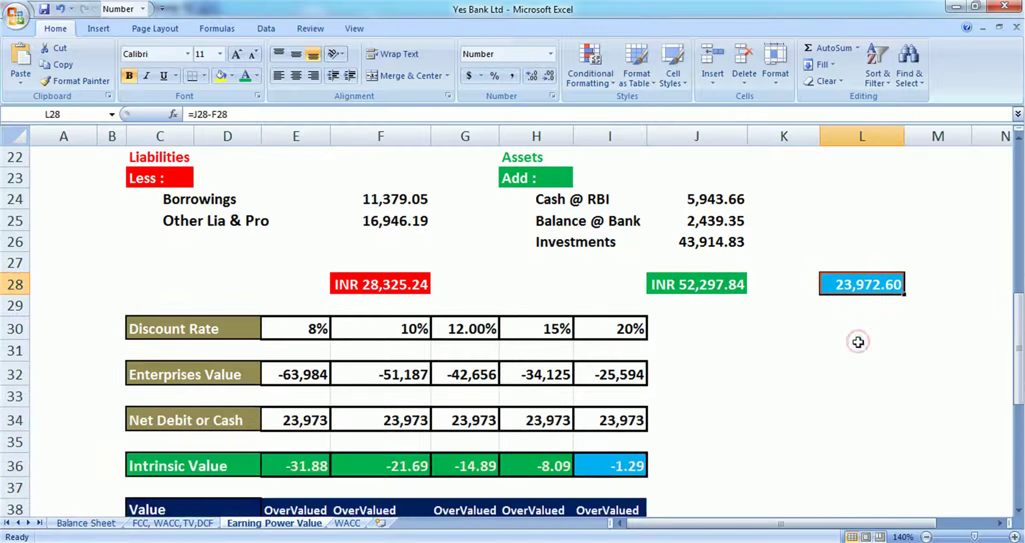
Trace the Enterprises Value formula in E32 to the Distribution Cash Flow average in L19 and the 8% Discount Rate
{"action": "left_click", "coordinate": [299, 379]}
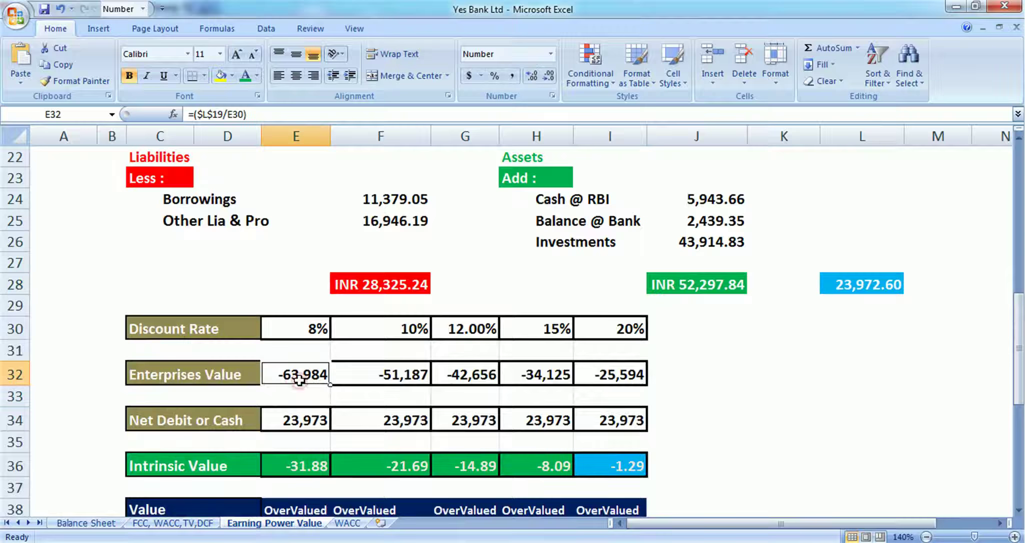
{"action": "scroll", "coordinate": [389, 348], "scroll_direction": "up", "scroll_amount": 3}
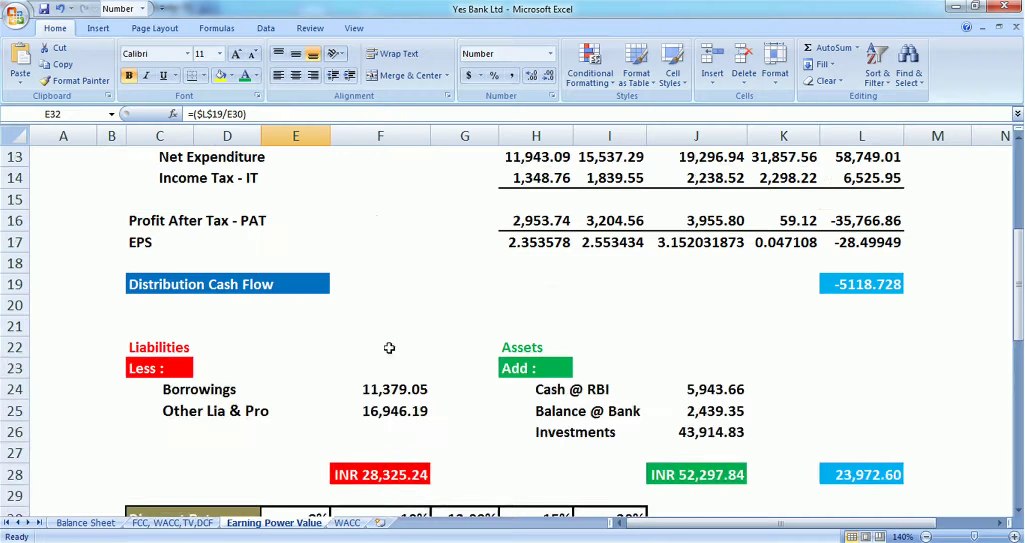
{"action": "left_click", "coordinate": [878, 284]}
{"action": "scroll", "coordinate": [877, 284], "scroll_direction": "down", "scroll_amount": 3}
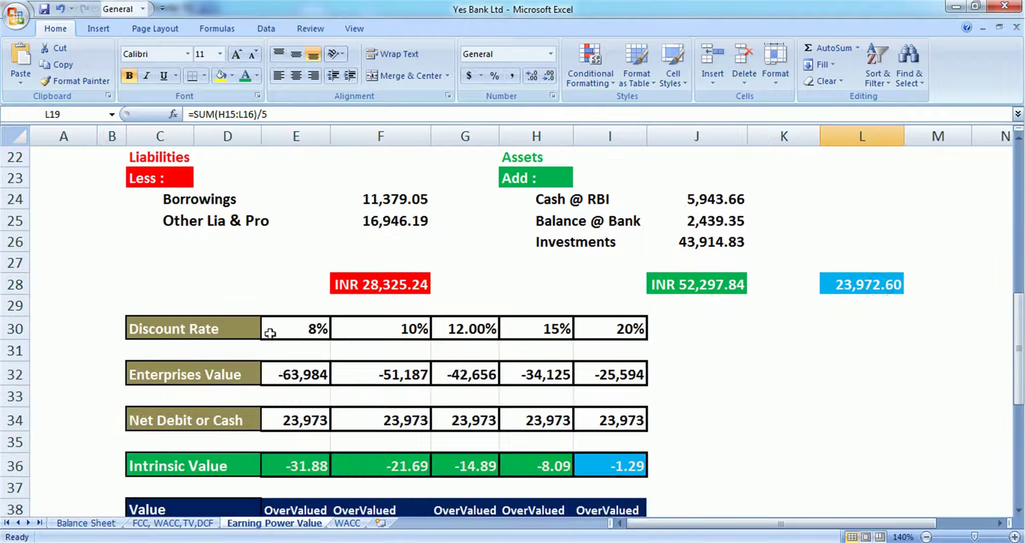
{"action": "left_click", "coordinate": [310, 374]}
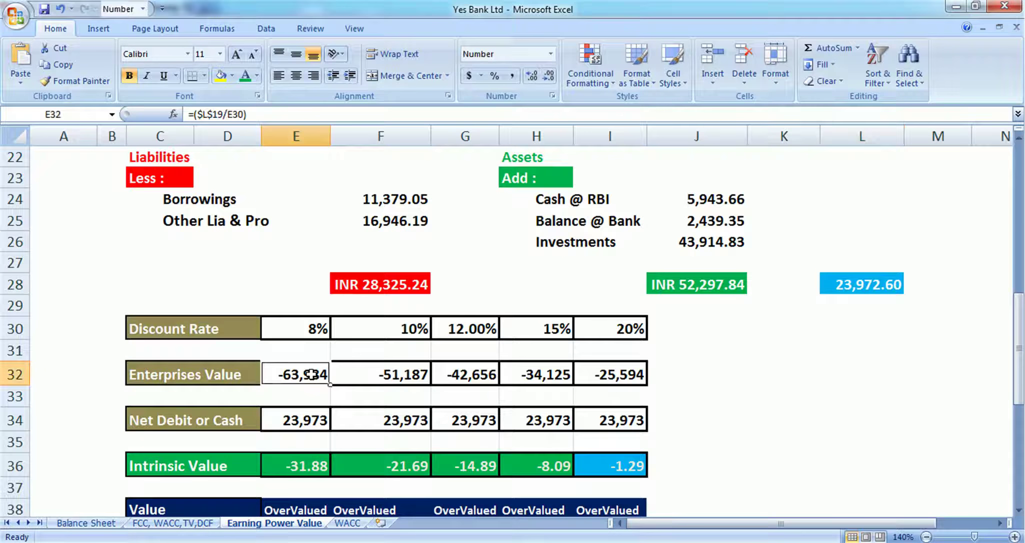
{"action": "scroll", "coordinate": [311, 374], "scroll_direction": "up", "scroll_amount": 3}
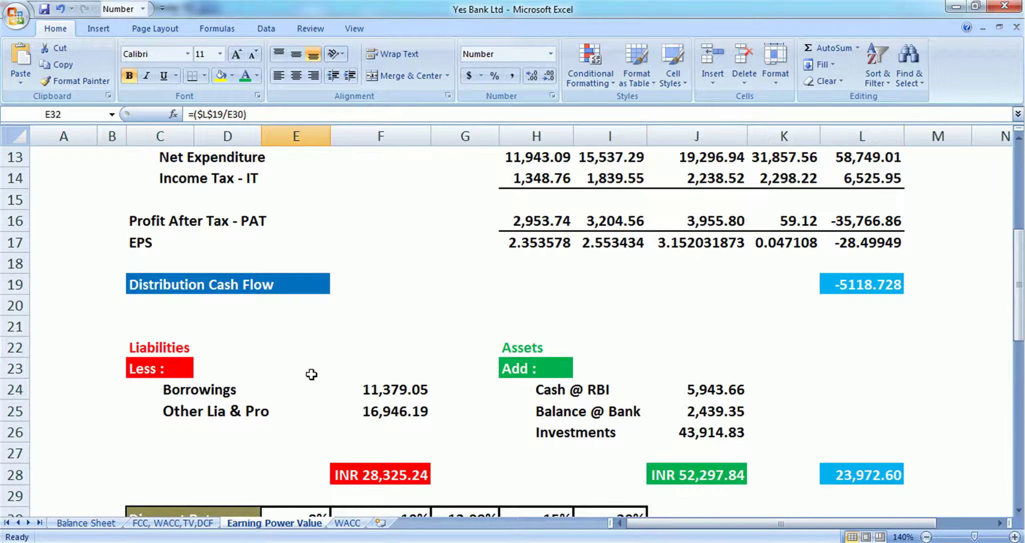
{"action": "scroll", "coordinate": [311, 375], "scroll_direction": "down", "scroll_amount": 1}
{"action": "key", "text": "F2"}
{"action": "key", "text": "Escape"}
{"action": "scroll", "coordinate": [311, 374], "scroll_direction": "down", "scroll_amount": 2}
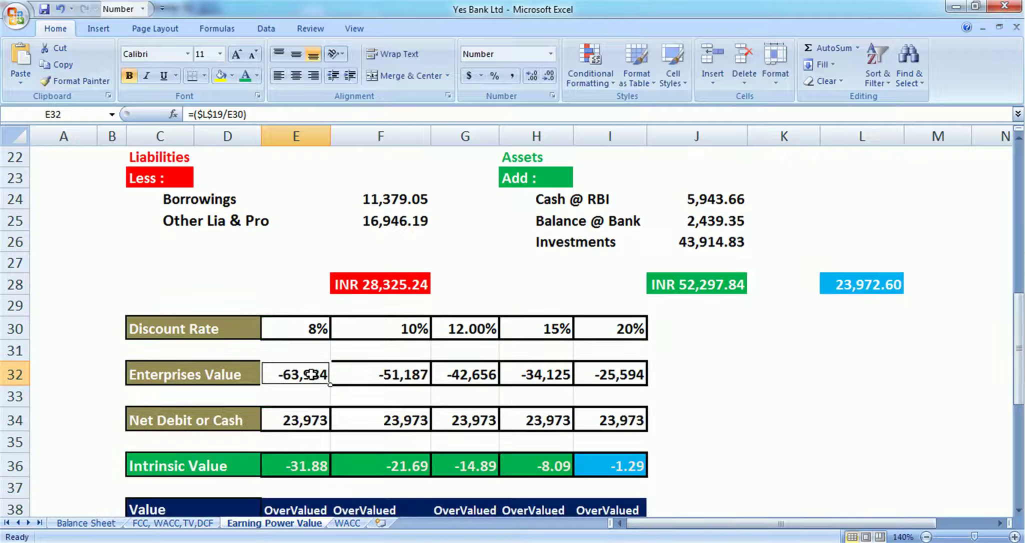
Compare Net Debit or Cash in E34 and the assets total in J28 with the Net Debit formula on the FCC, WACC,TV,DCF sheet
{"action": "left_click", "coordinate": [304, 418]}
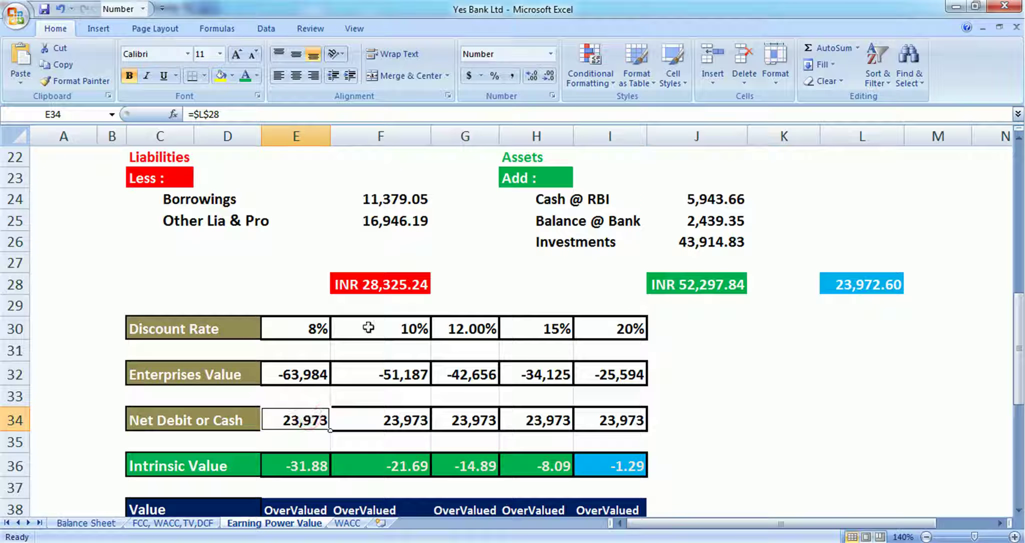
{"action": "left_click", "coordinate": [649, 286]}
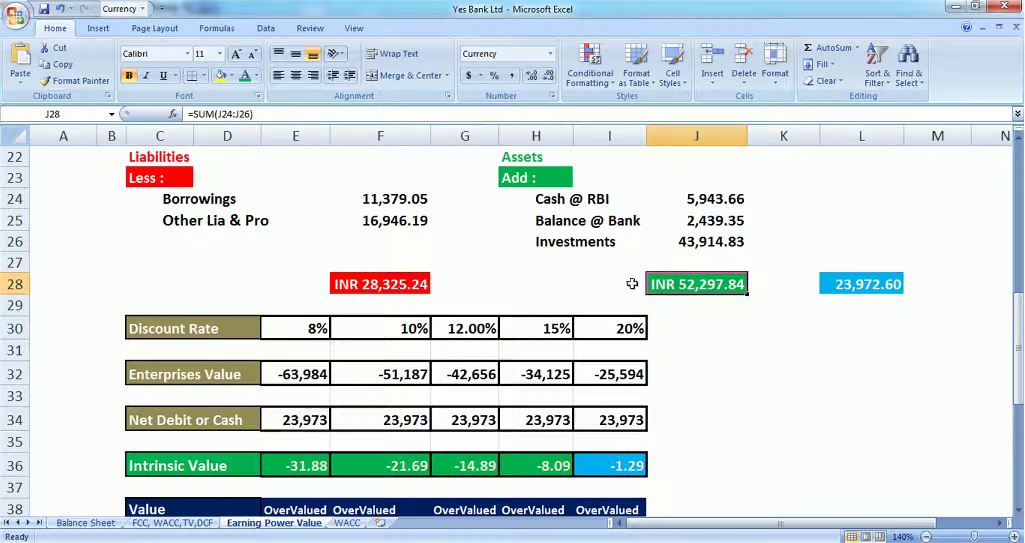
{"action": "left_click", "coordinate": [314, 416]}
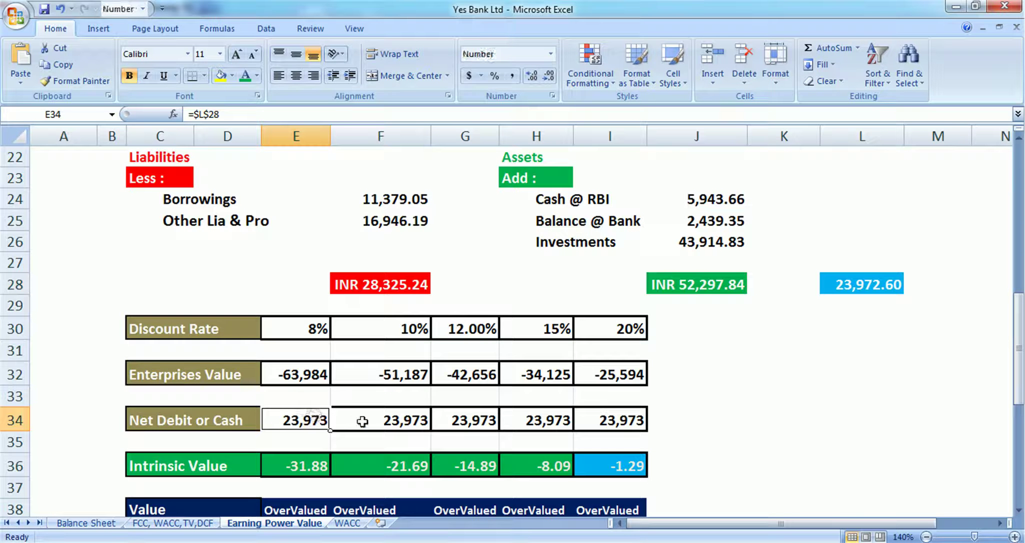
{"action": "left_click", "coordinate": [184, 523]}
{"action": "scroll", "coordinate": [526, 447], "scroll_direction": "down", "scroll_amount": 1}
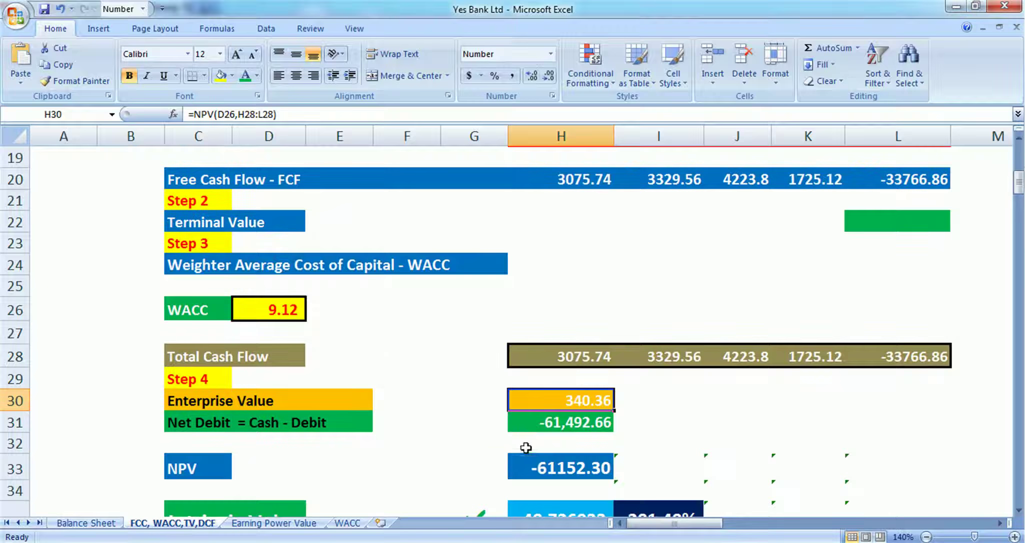
{"action": "left_click", "coordinate": [546, 424]}
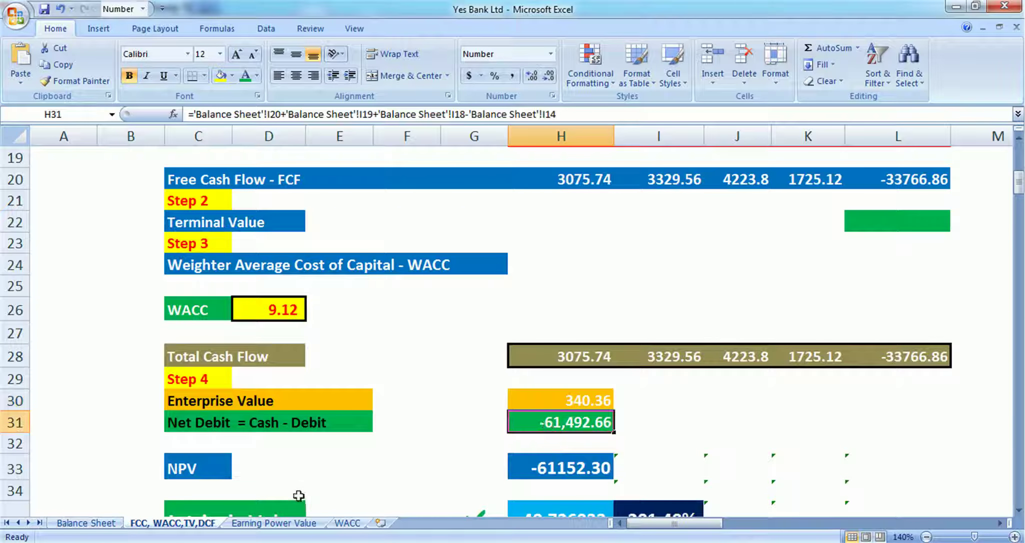
{"action": "left_click", "coordinate": [293, 522]}
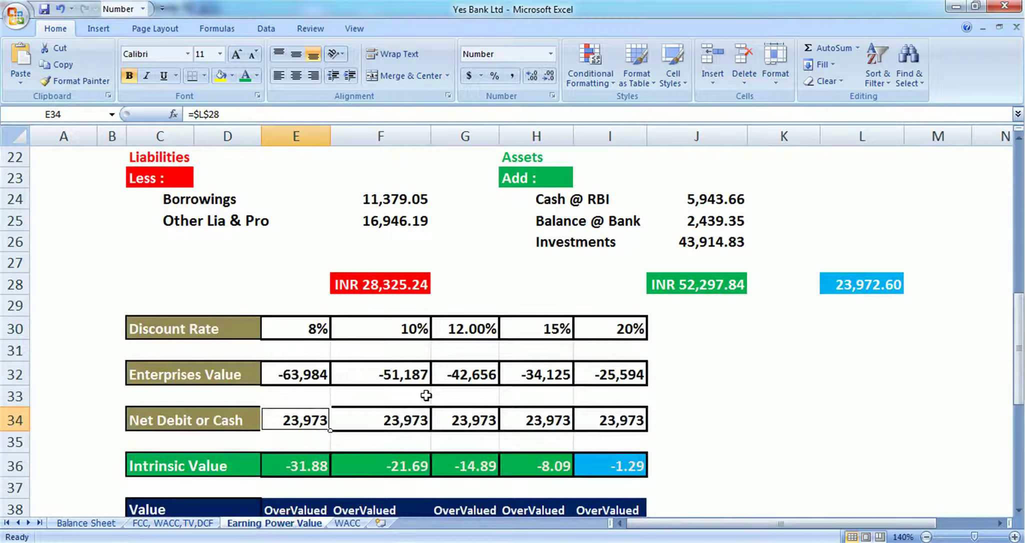
Check the Borrowings formula in F24 of the Earning Power Value sheet and follow the net figure in L28 to Net Debit or Cash
{"action": "scroll", "coordinate": [425, 395], "scroll_direction": "up", "scroll_amount": 2}
{"action": "left_click", "coordinate": [392, 326]}
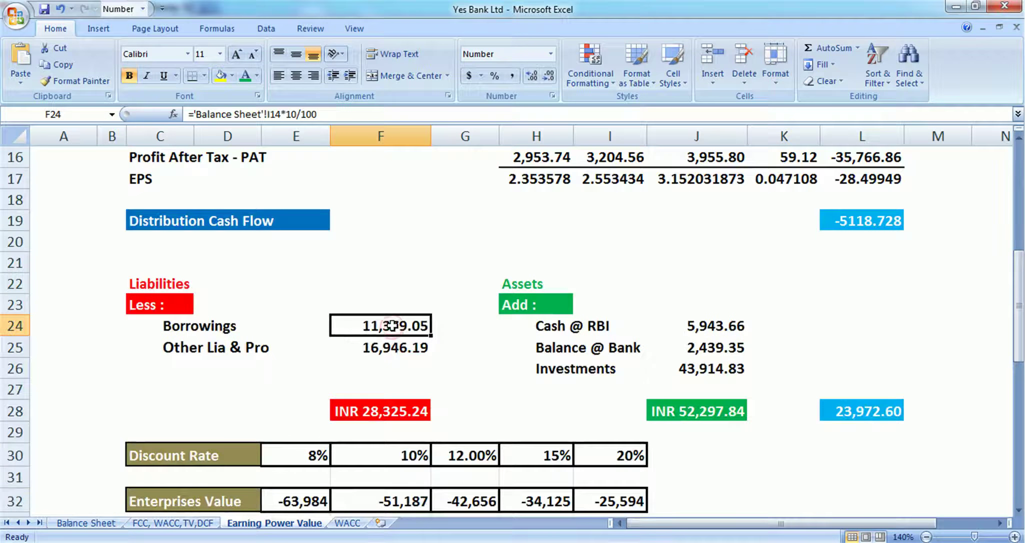
{"action": "scroll", "coordinate": [388, 300], "scroll_direction": "down", "scroll_amount": 2}
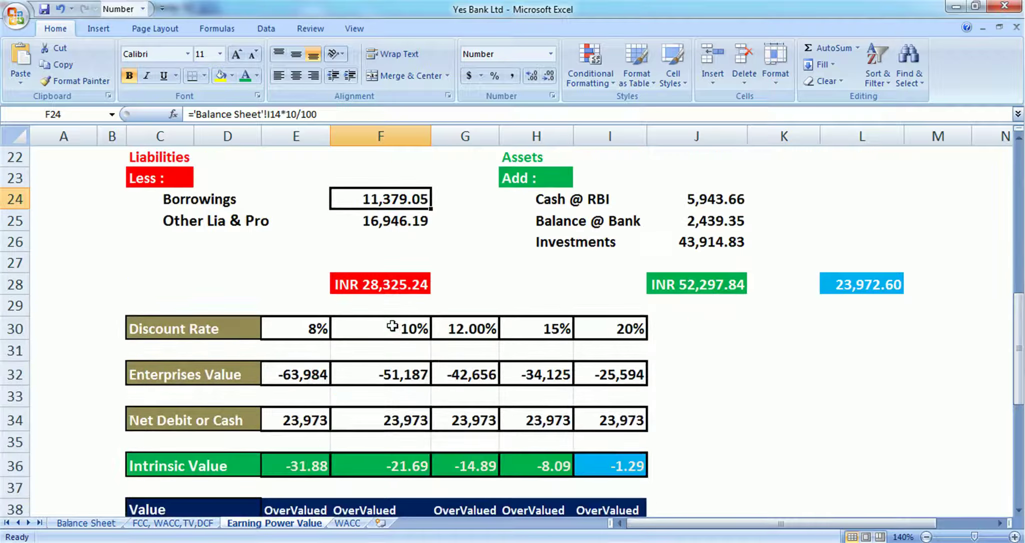
{"action": "left_click", "coordinate": [852, 283]}
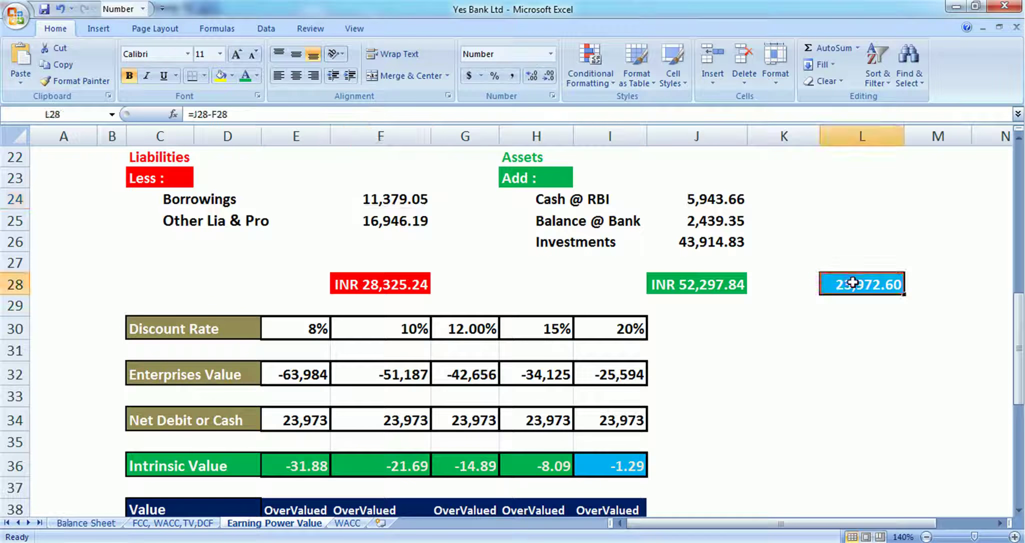
{"action": "left_click", "coordinate": [312, 419]}
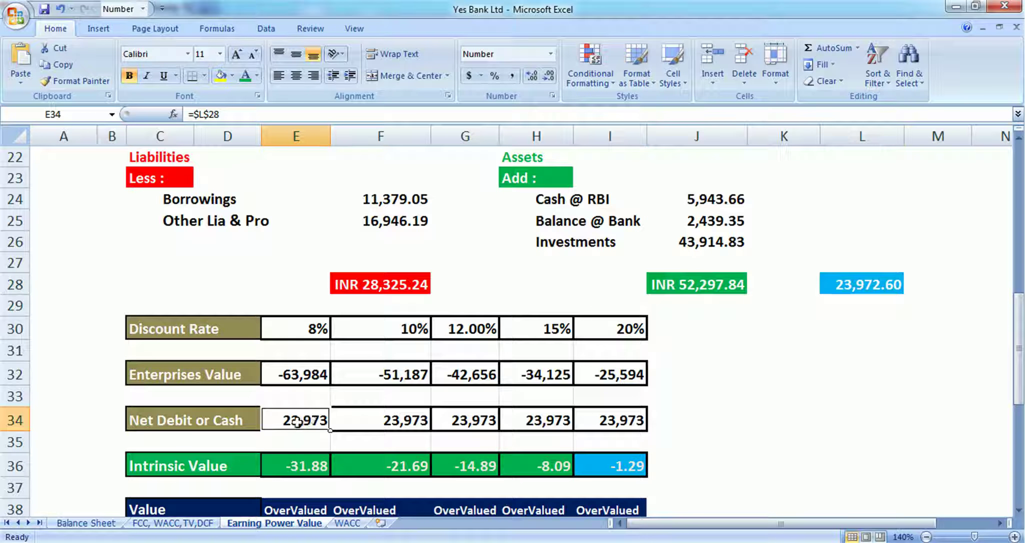
Examine the Intrinsic Value formula in E36 with its referenced cells, and the matching formula for the 20% Discount Rate in I36
{"action": "left_click", "coordinate": [294, 471]}
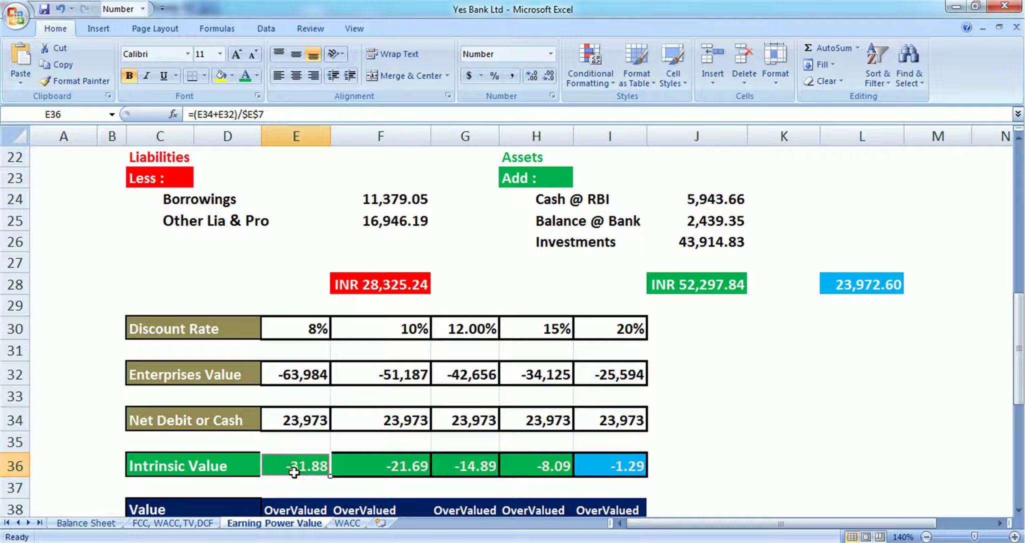
{"action": "double_click", "coordinate": [294, 471]}
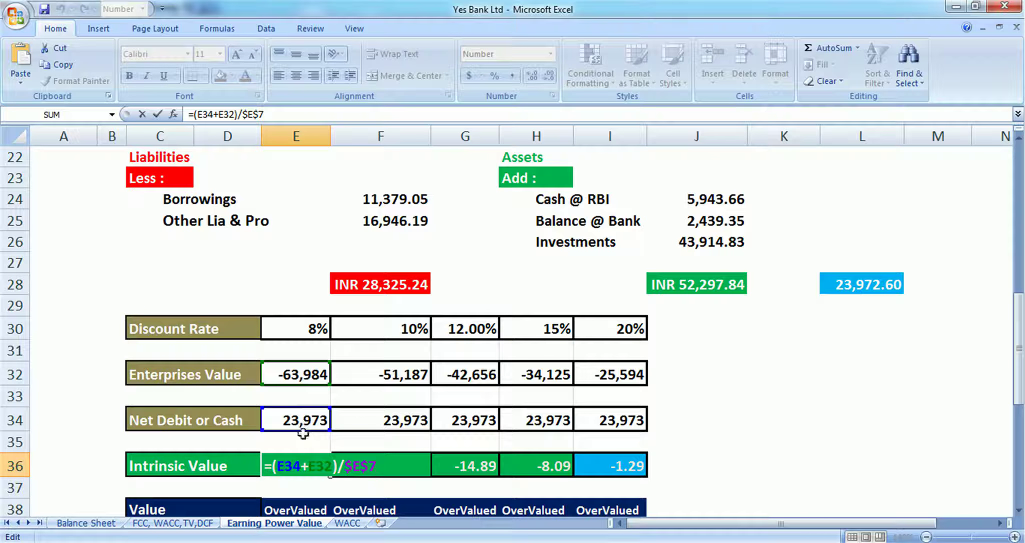
{"action": "key", "text": "Escape"}
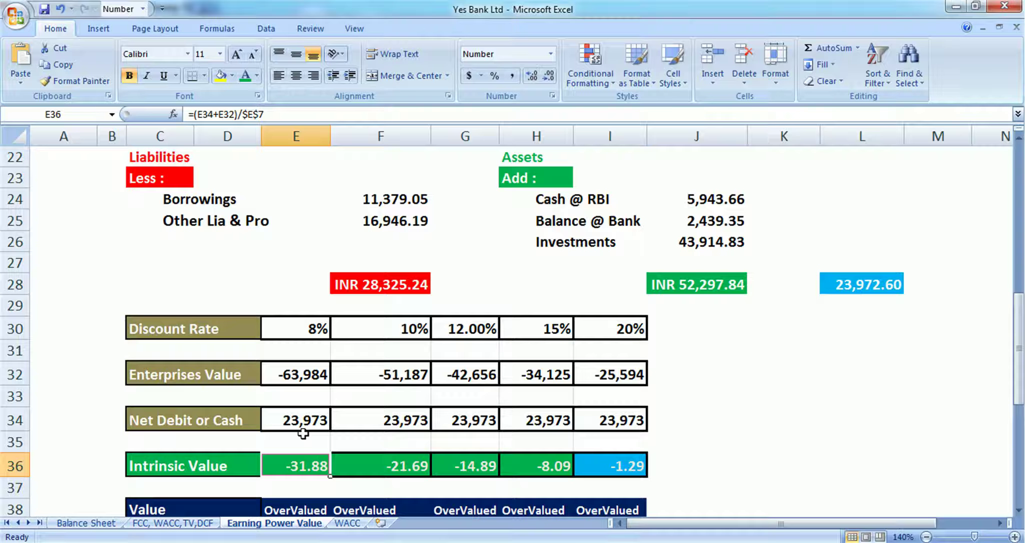
{"action": "scroll", "coordinate": [303, 433], "scroll_direction": "up", "scroll_amount": 1}
{"action": "scroll", "coordinate": [354, 434], "scroll_direction": "down", "scroll_amount": 2}
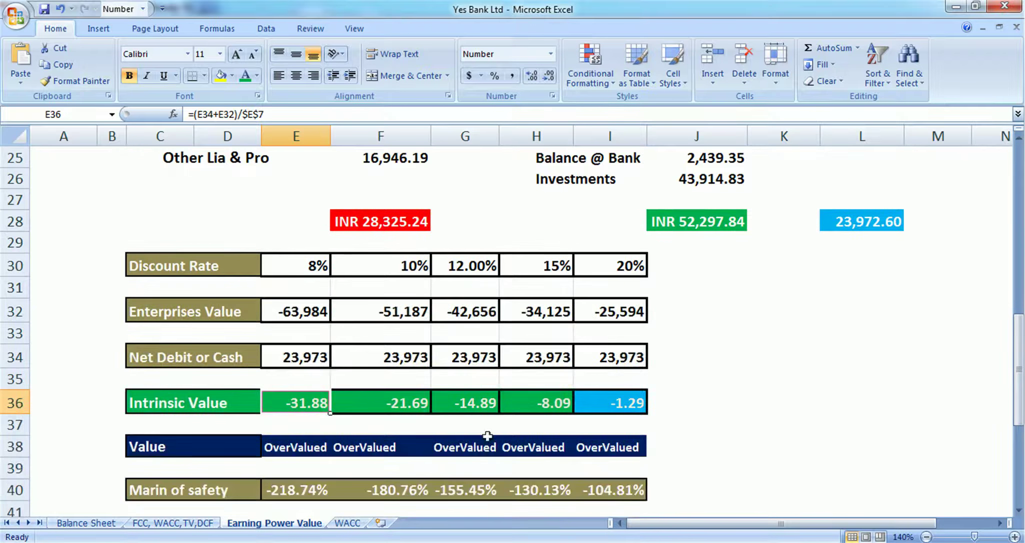
{"action": "left_click", "coordinate": [622, 404]}
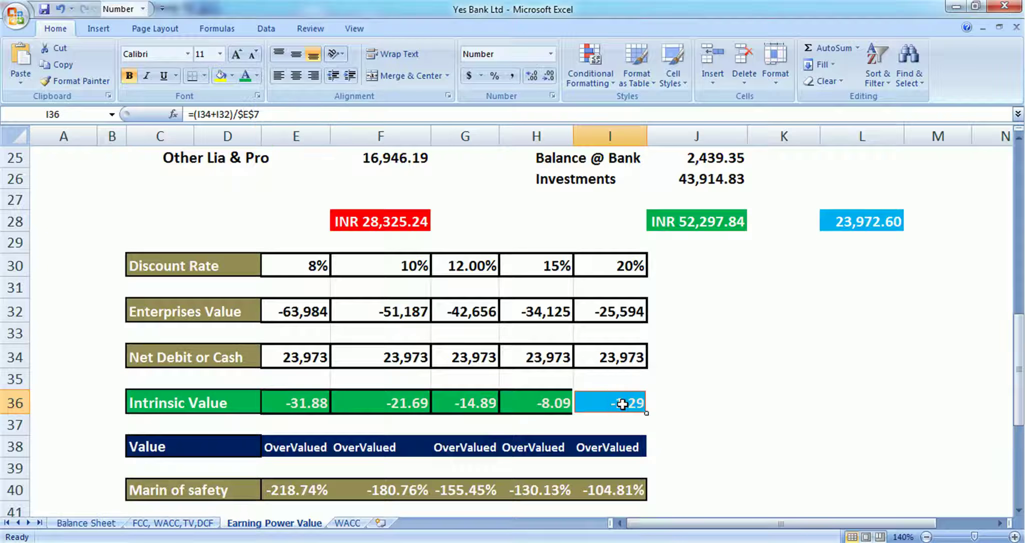
Inspect the IF formula in the Value row at E38 and compare the Intrinsic Value in E36 with the CMP
{"action": "left_click", "coordinate": [317, 444]}
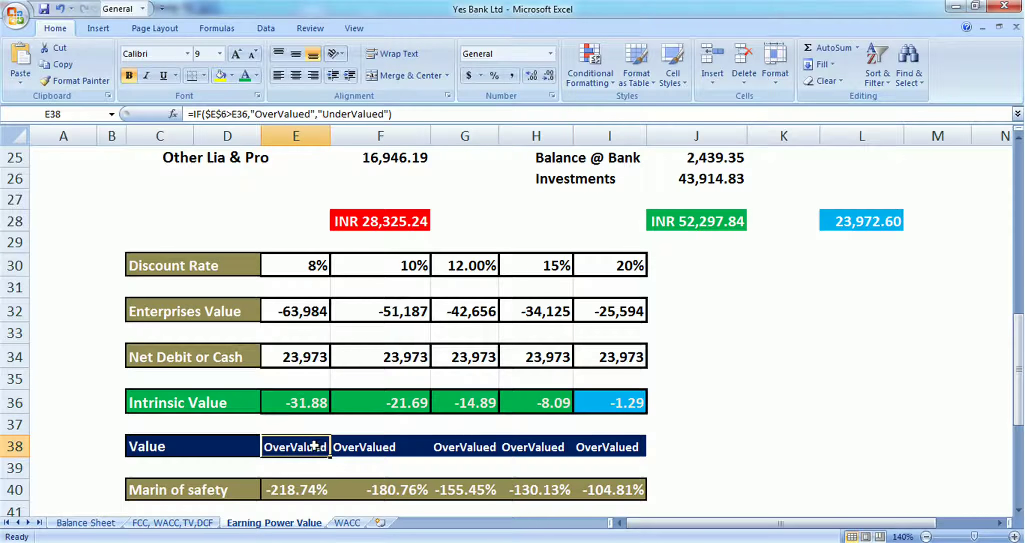
{"action": "left_click", "coordinate": [300, 399]}
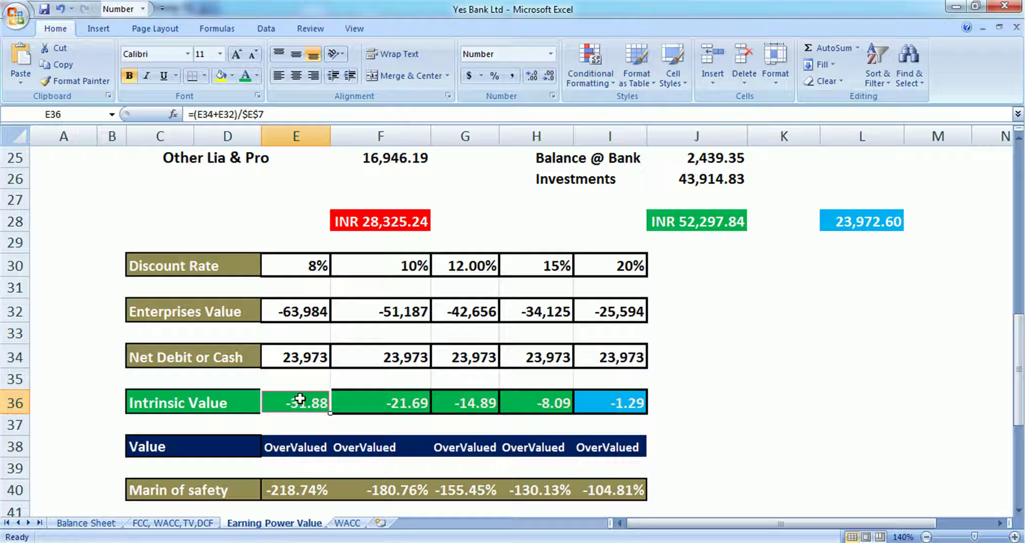
{"action": "scroll", "coordinate": [300, 399], "scroll_direction": "up", "scroll_amount": 5}
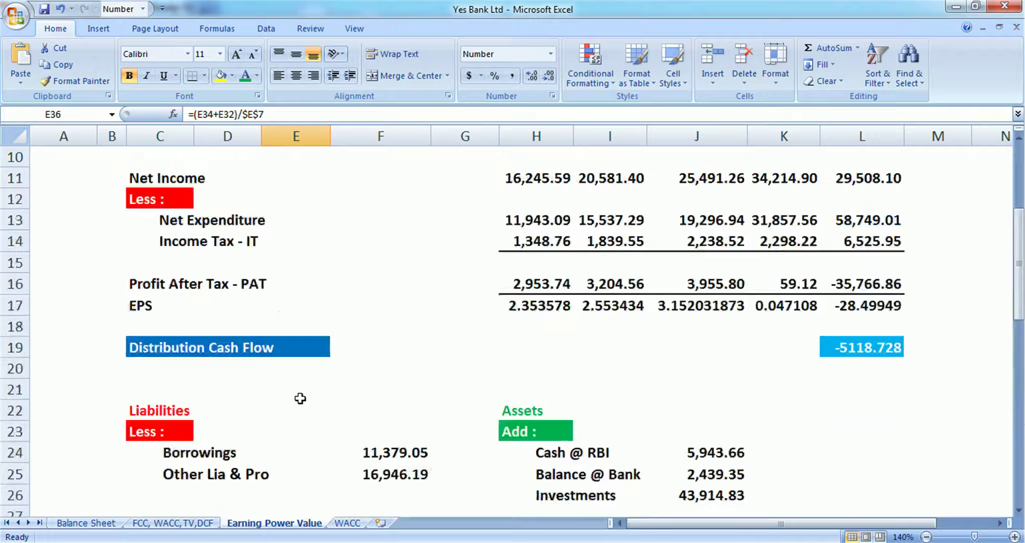
{"action": "scroll", "coordinate": [300, 398], "scroll_direction": "up", "scroll_amount": 2}
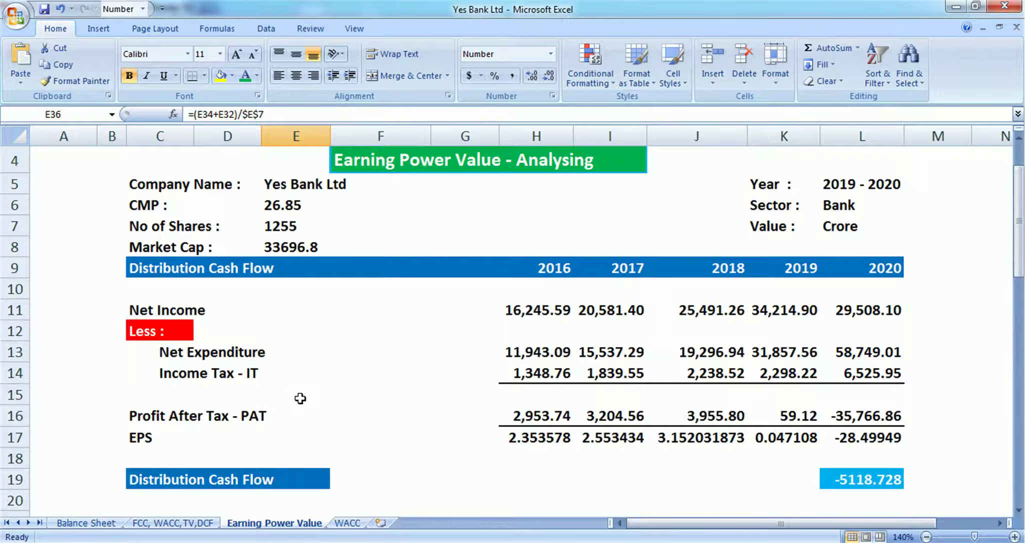
Overwrite the 2020 Profit After Tax in L16 of the Earning Power Value sheet with 2000
{"action": "scroll", "coordinate": [299, 399], "scroll_direction": "down", "scroll_amount": 1}
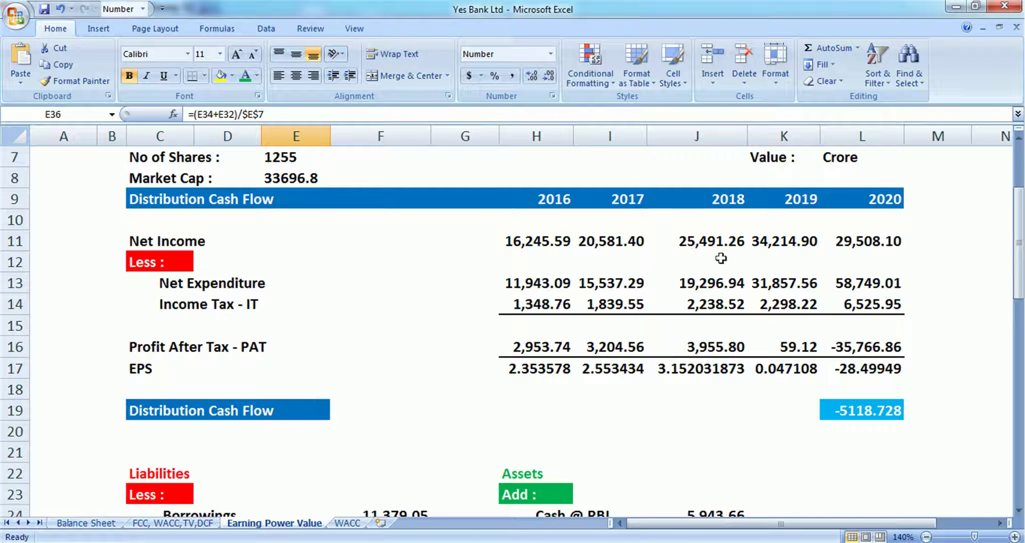
{"action": "left_click", "coordinate": [875, 345]}
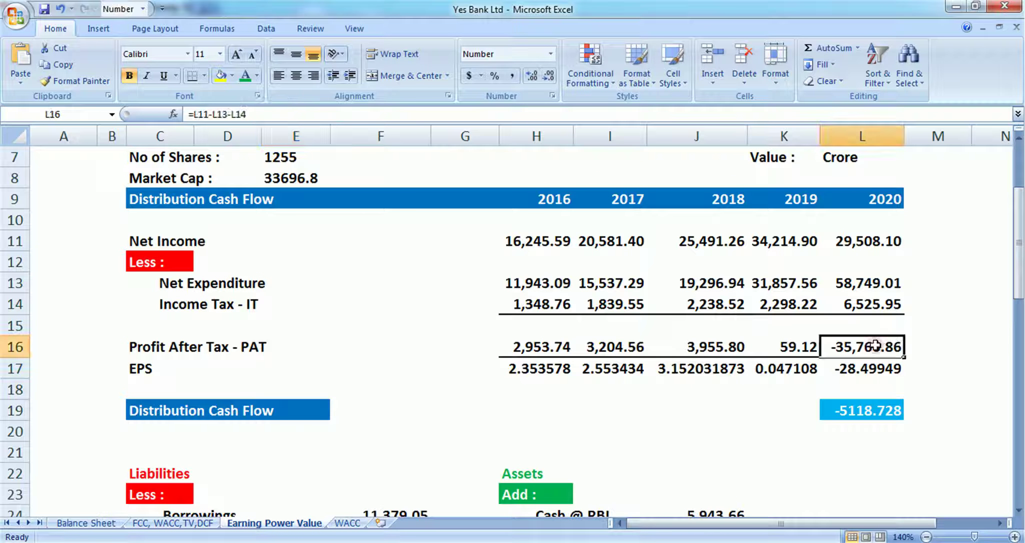
{"action": "type", "text": "2000"}
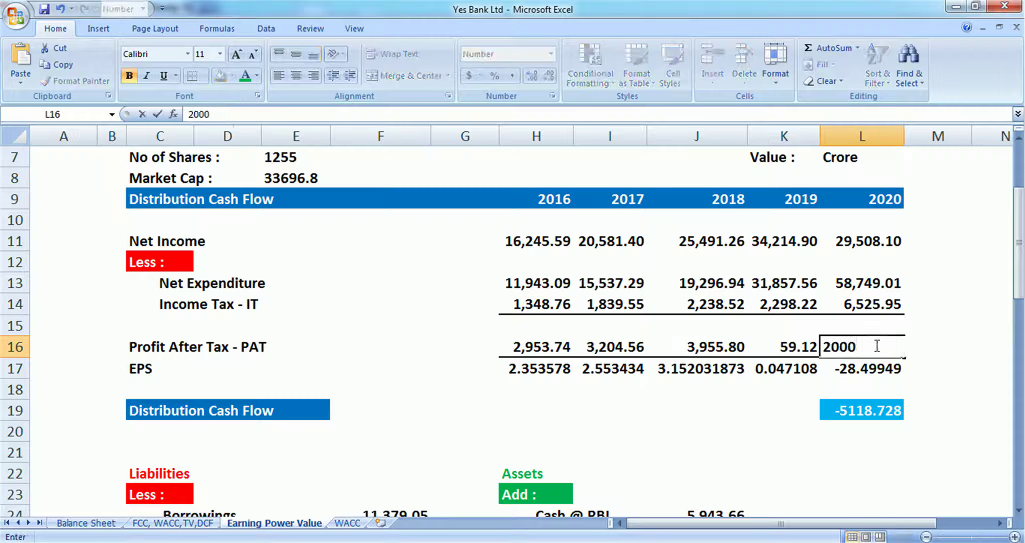
{"action": "key", "text": "Return"}
Review the recalculated Intrinsic Value, Value and margin of safety rows across the discount rates, and check the Intrinsic Value formula in E36
{"action": "scroll", "coordinate": [875, 345], "scroll_direction": "down", "scroll_amount": 4}
{"action": "scroll", "coordinate": [619, 391], "scroll_direction": "down", "scroll_amount": 2}
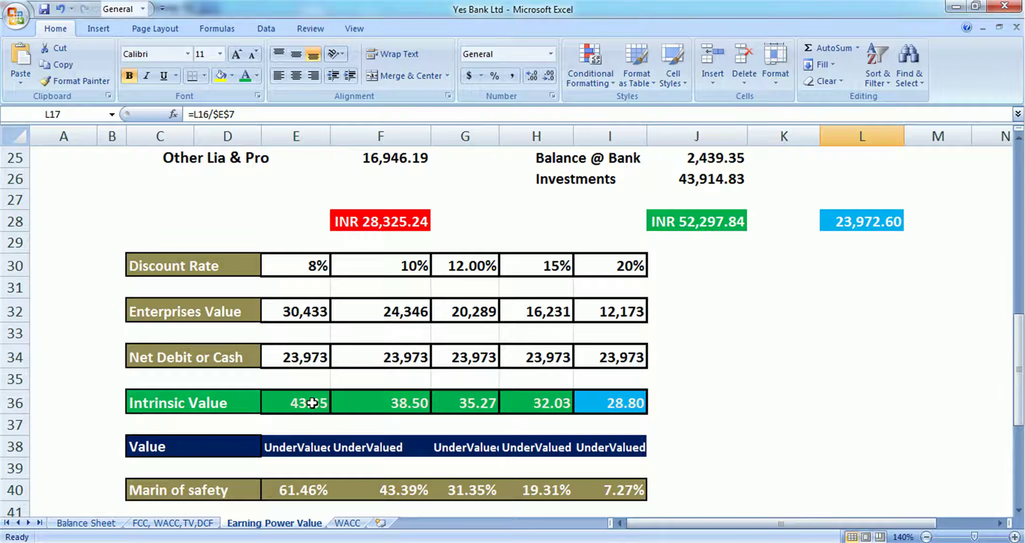
{"action": "scroll", "coordinate": [312, 402], "scroll_direction": "up", "scroll_amount": 4}
{"action": "scroll", "coordinate": [312, 402], "scroll_direction": "down", "scroll_amount": 5}
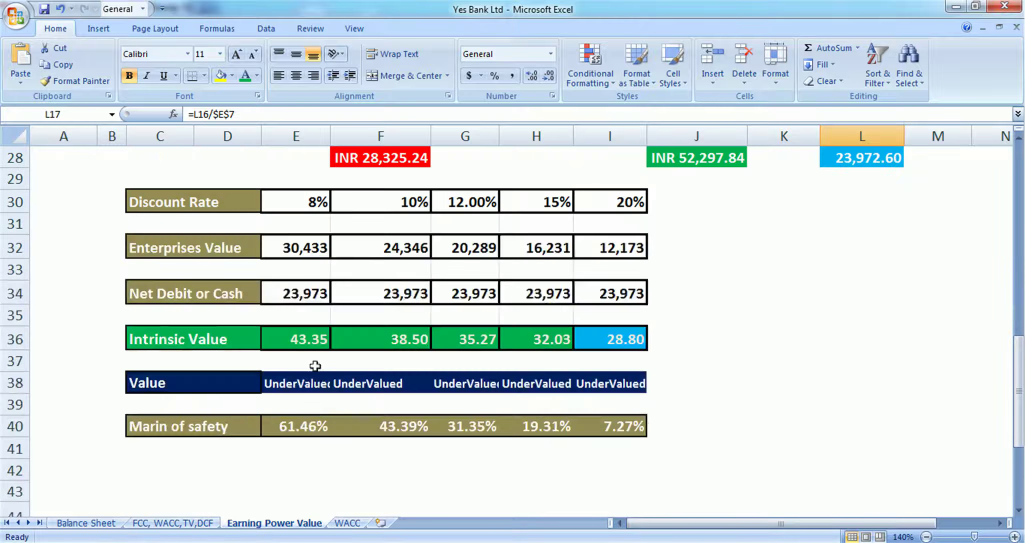
{"action": "left_click", "coordinate": [302, 334]}
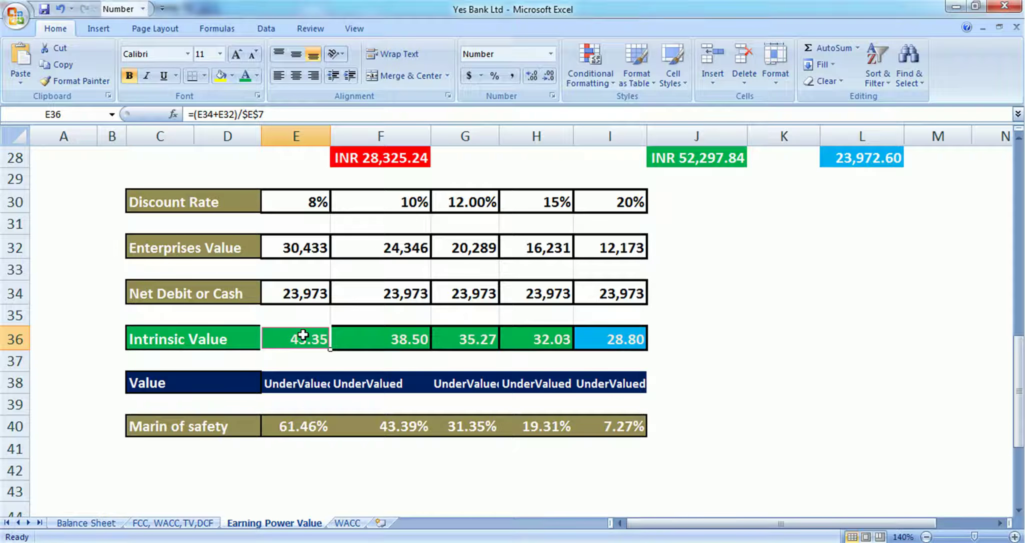
{"action": "scroll", "coordinate": [302, 335], "scroll_direction": "up", "scroll_amount": 1}
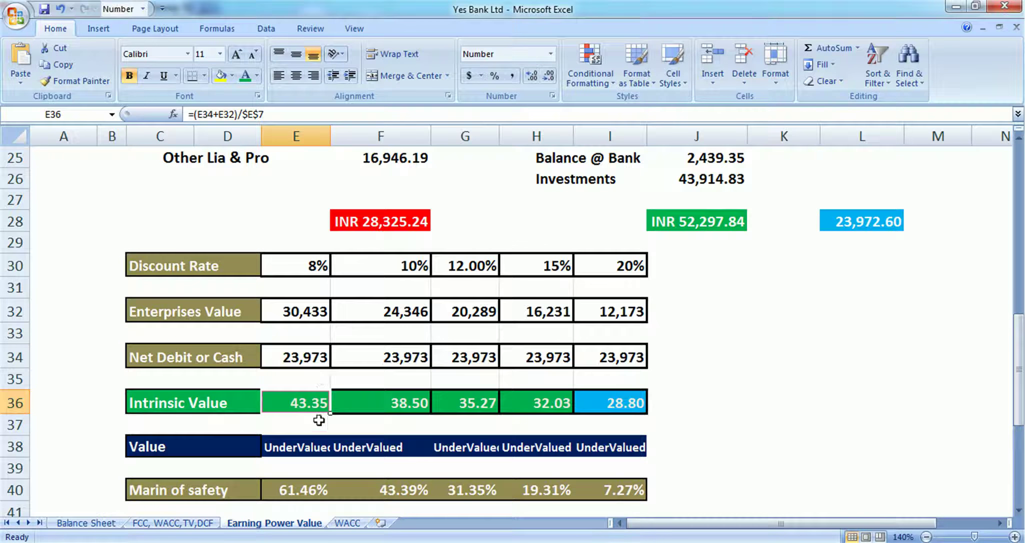
Switch to AmiBroker and examine the daily YESBANK chart from December 2019 through May 2020, including the 30 March 2020 bar's price and Camarilla levels
{"action": "key", "text": "alt+Tab"}
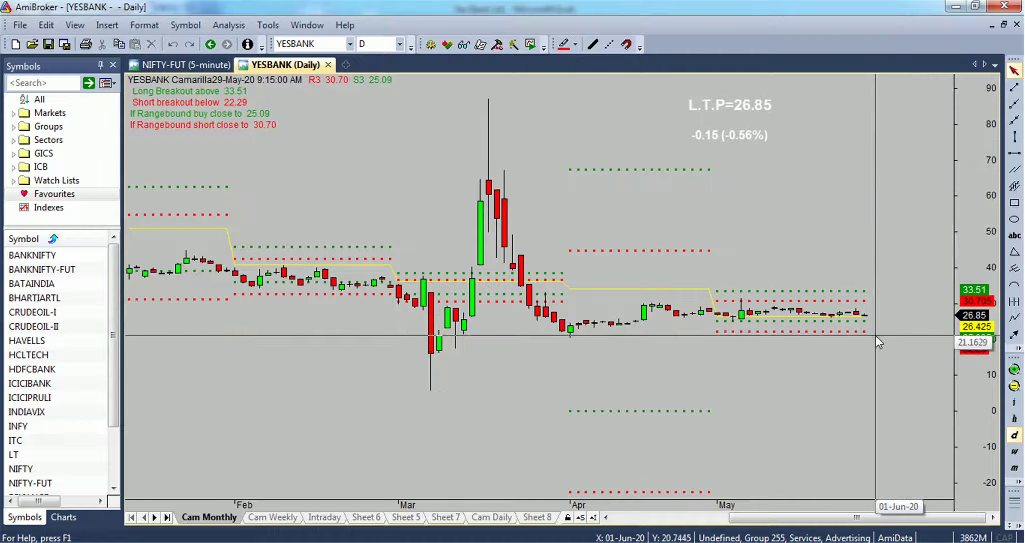
{"action": "scroll", "coordinate": [869, 334], "scroll_direction": "up", "scroll_amount": 5}
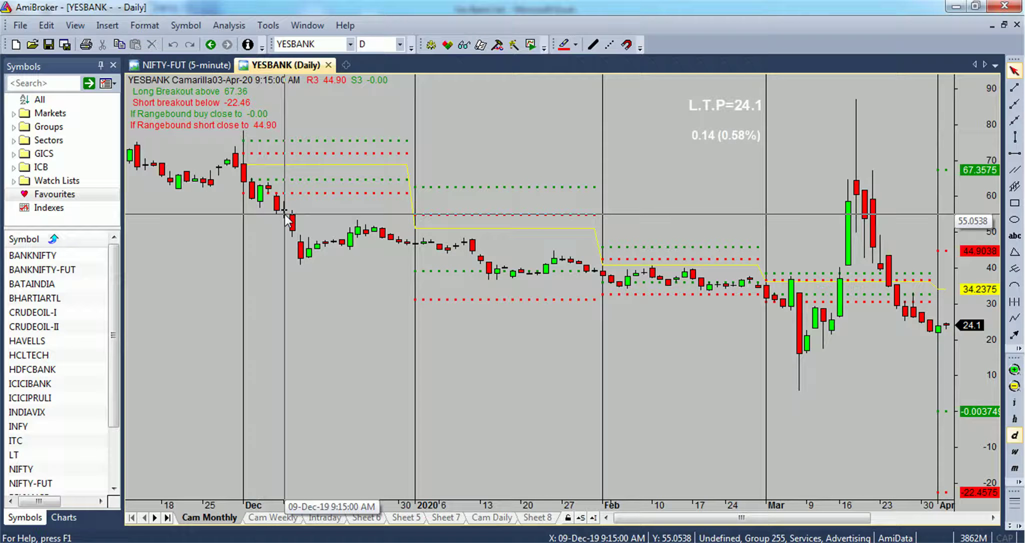
{"action": "scroll", "coordinate": [288, 219], "scroll_direction": "down", "scroll_amount": 3}
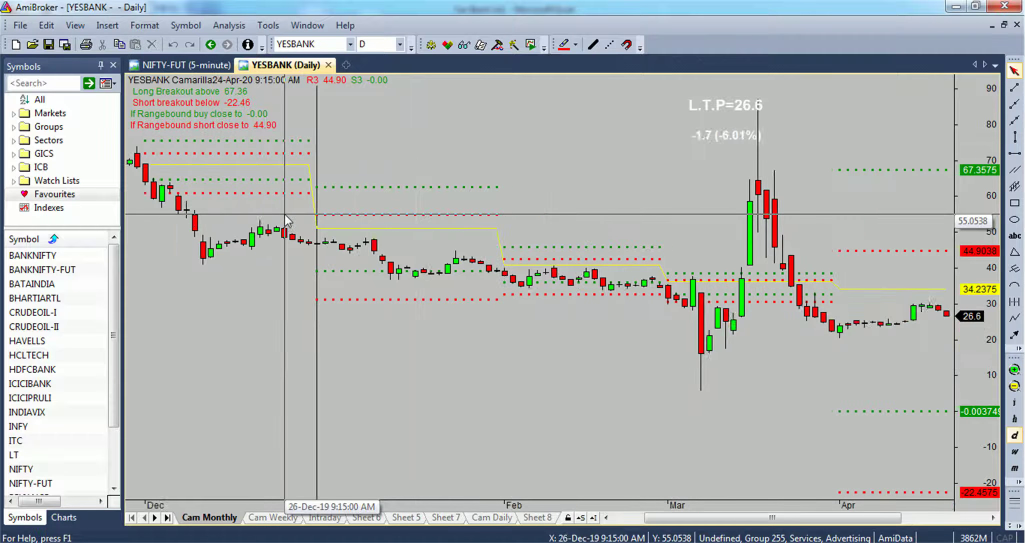
{"action": "scroll", "coordinate": [287, 220], "scroll_direction": "down", "scroll_amount": 3}
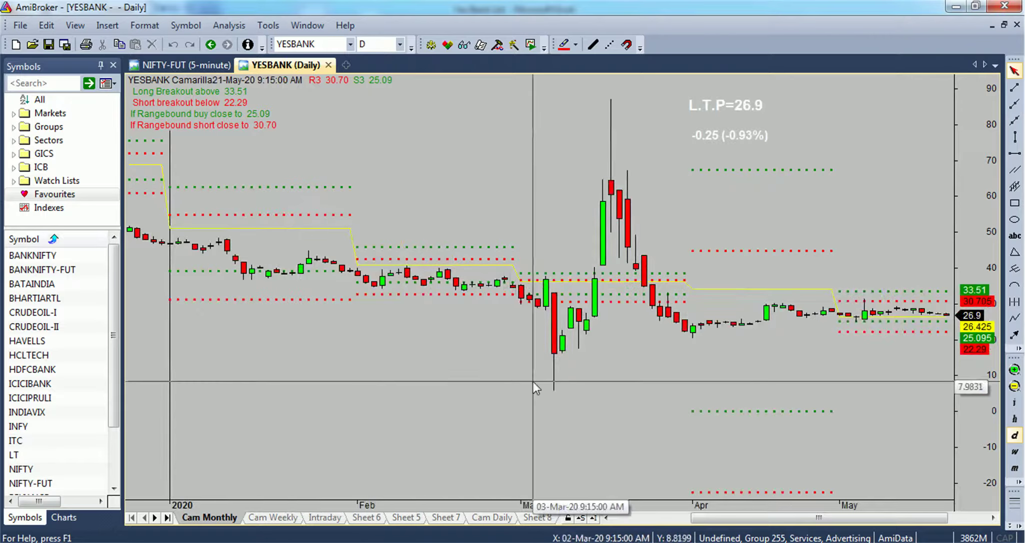
{"action": "scroll", "coordinate": [631, 320], "scroll_direction": "down", "scroll_amount": 3}
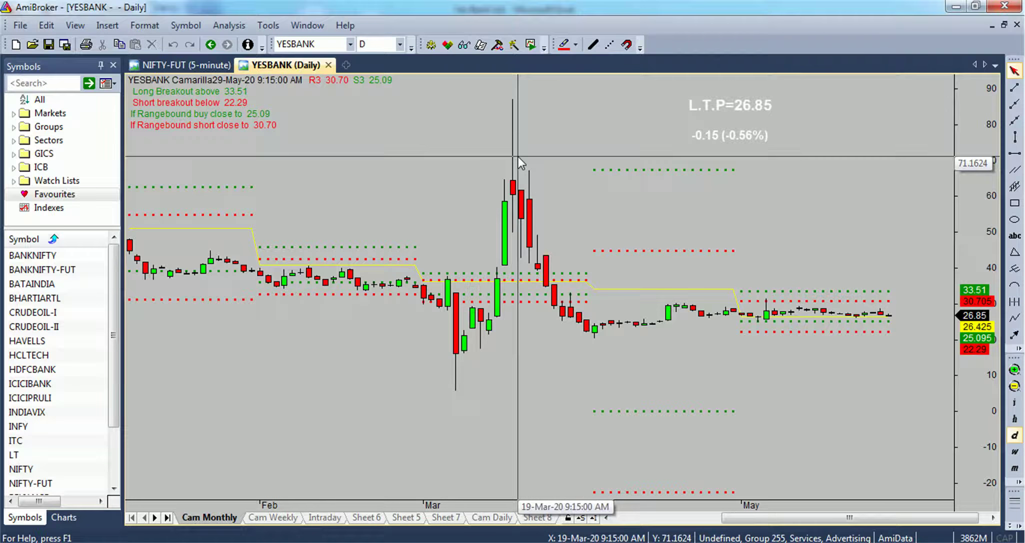
{"action": "scroll", "coordinate": [518, 156], "scroll_direction": "down", "scroll_amount": 2}
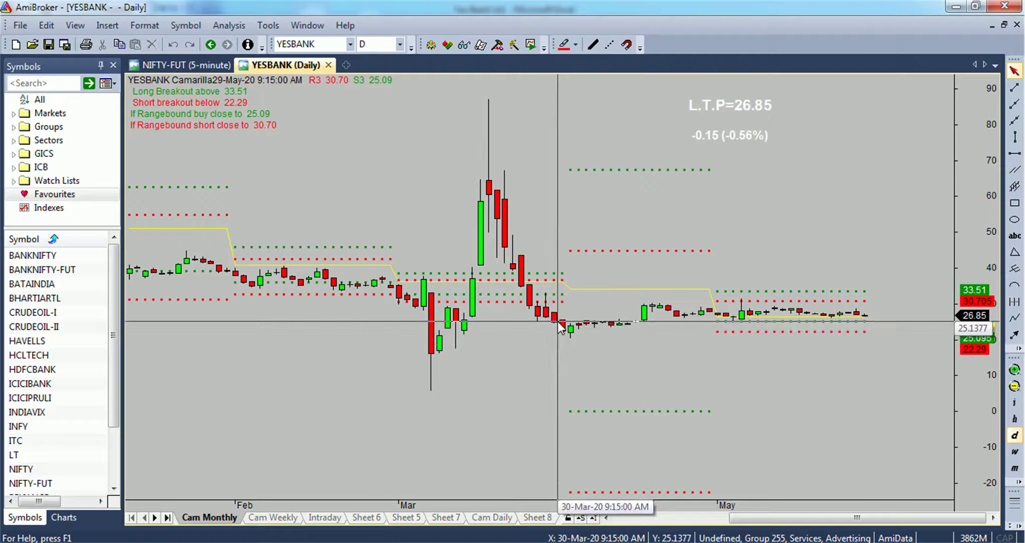
{"action": "left_click", "coordinate": [555, 321]}
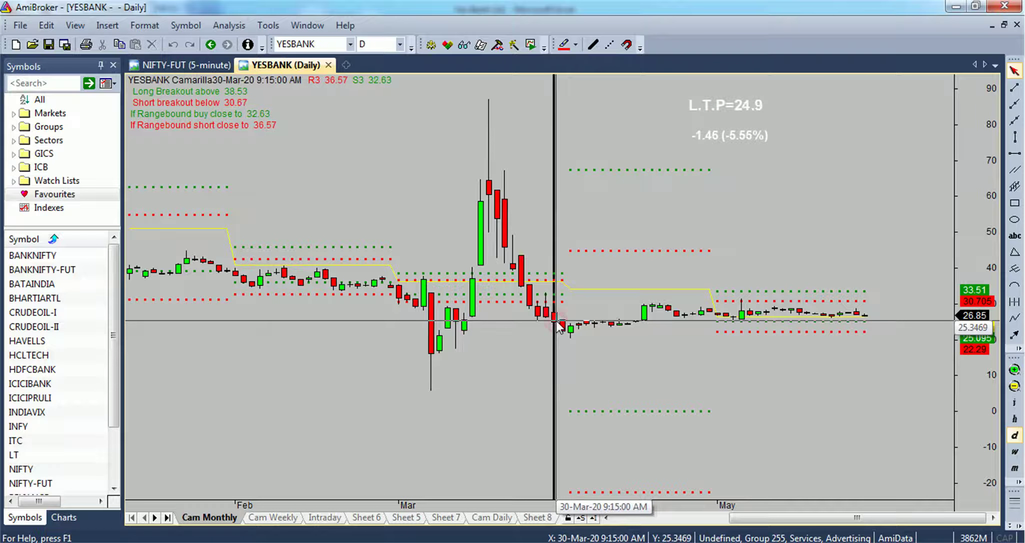
{"action": "left_click", "coordinate": [918, 253]}
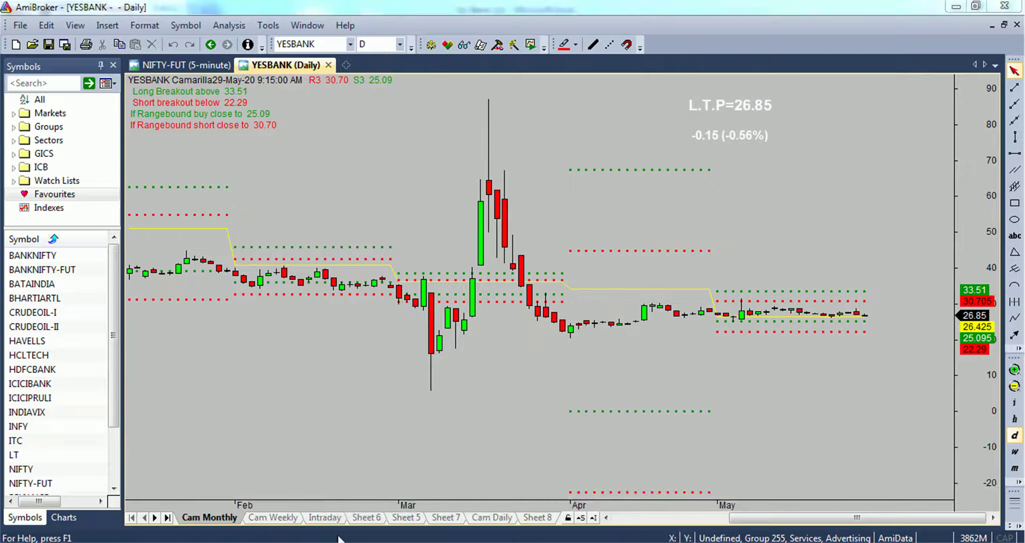
Switch to the Camarila workbook in Excel and compare the monthly BreakOut Above formula in E3 with the BreakOut Below formula in E6
{"action": "left_click", "coordinate": [400, 500]}
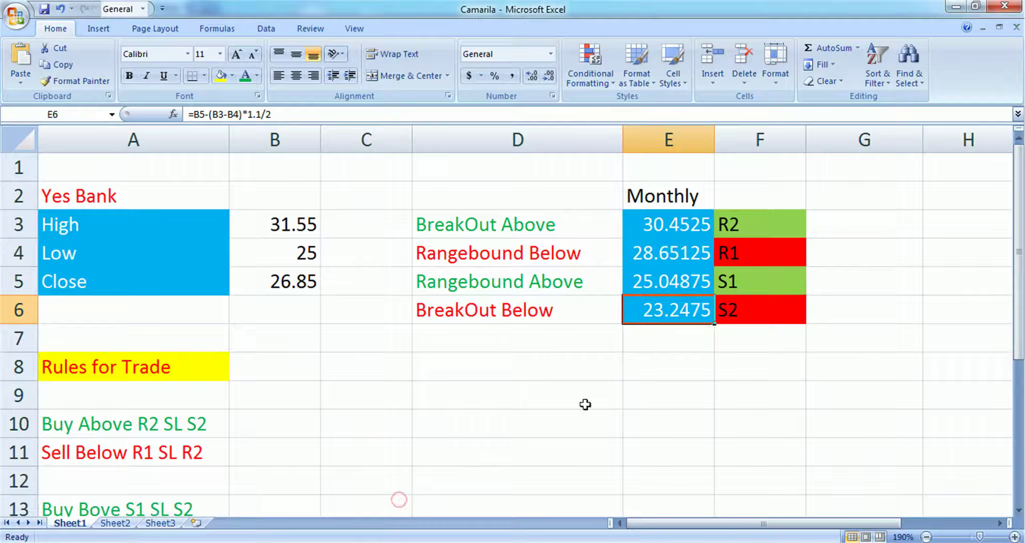
{"action": "left_click", "coordinate": [653, 224]}
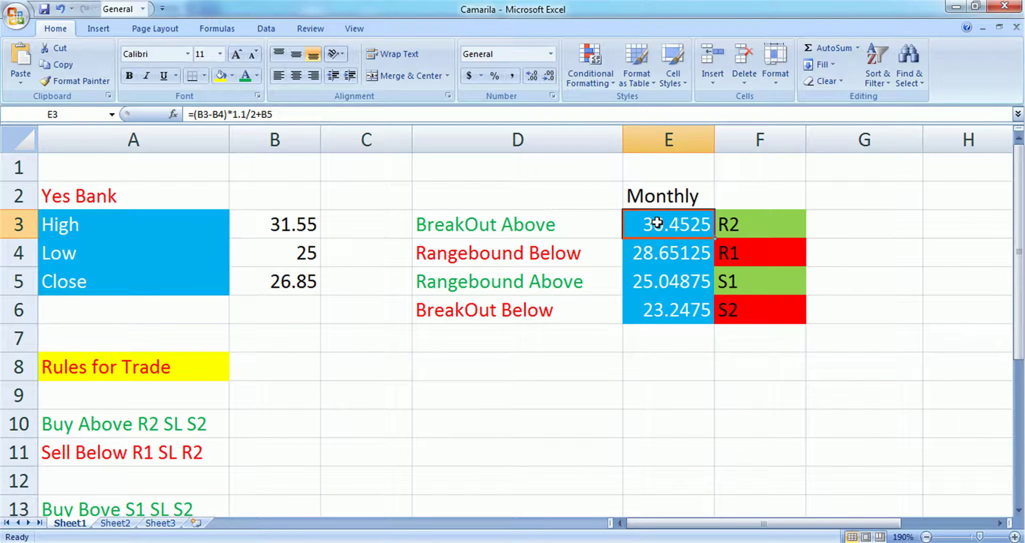
{"action": "left_click", "coordinate": [656, 314]}
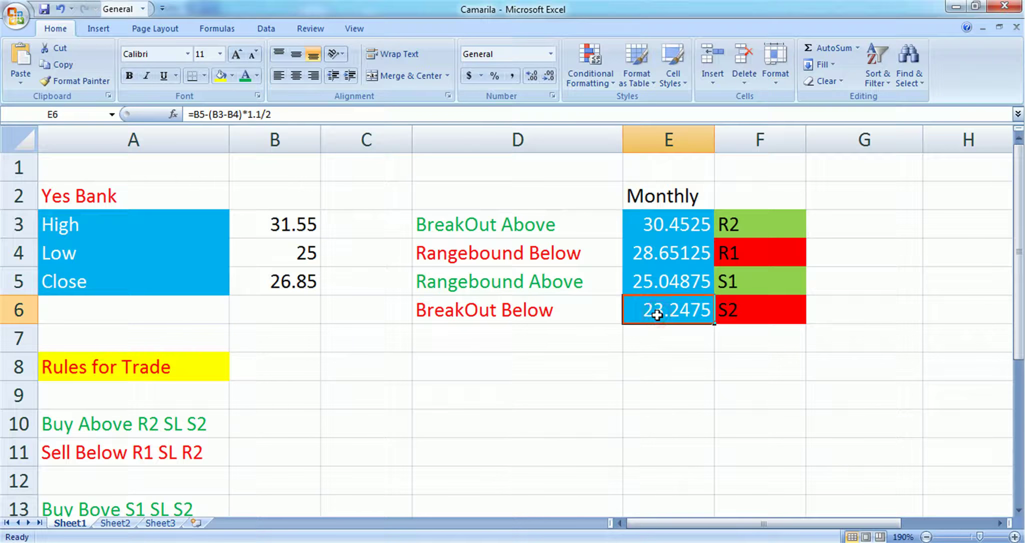
{"action": "left_click", "coordinate": [664, 220]}
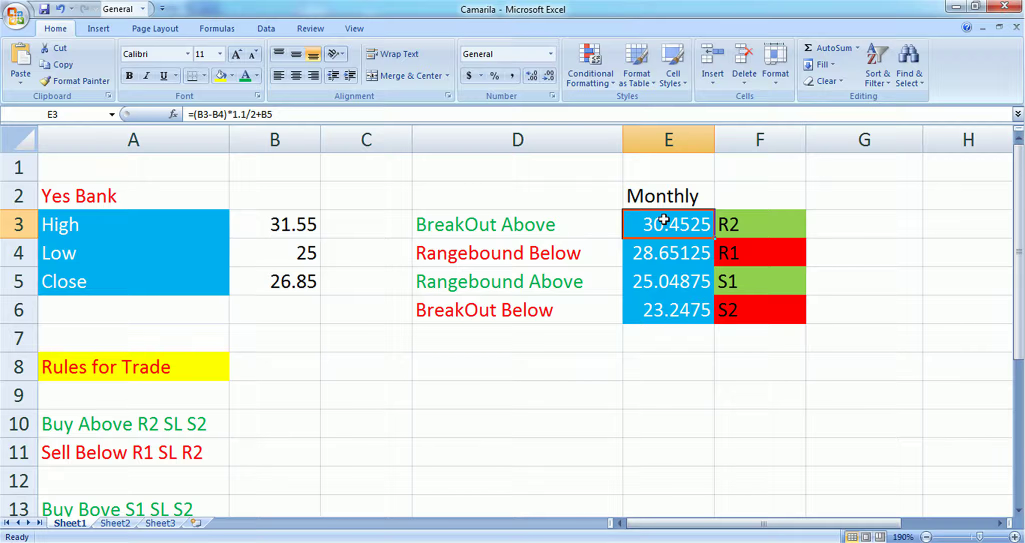
{"action": "left_click", "coordinate": [639, 320]}
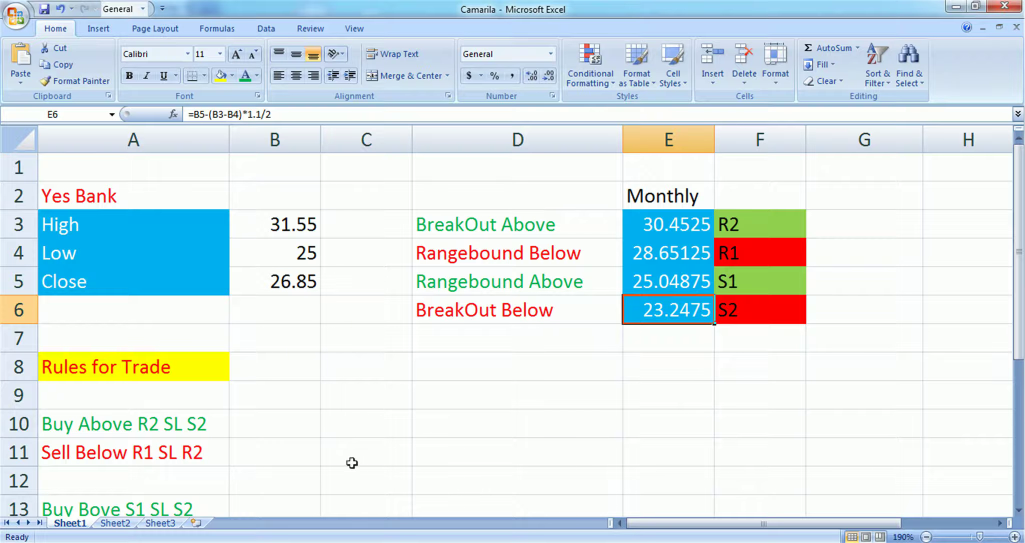
Return to the Yes Bank Ltd workbook and review the valuation rows on the Earning Power Value sheet
{"action": "mouse_move", "coordinate": [305, 527]}
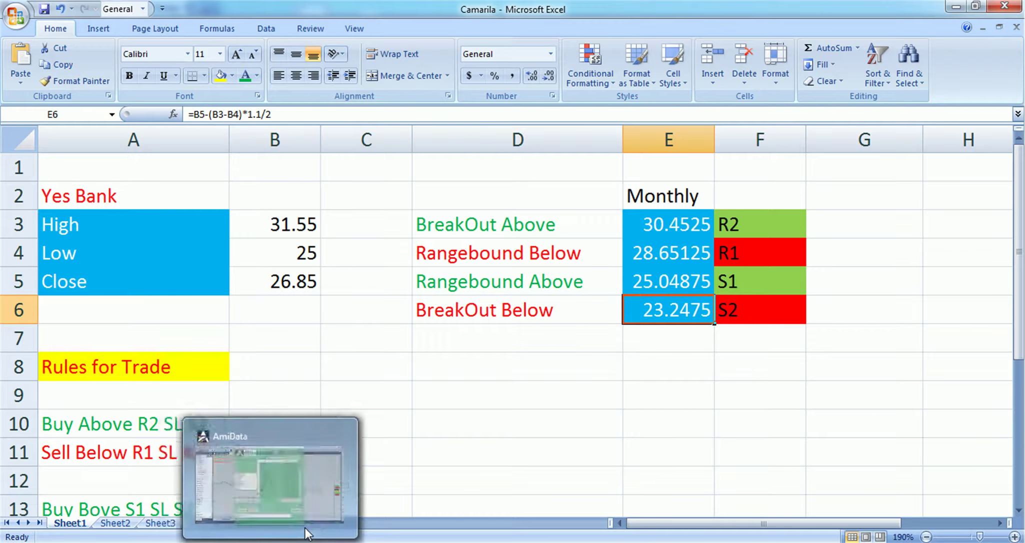
{"action": "left_click", "coordinate": [298, 484]}
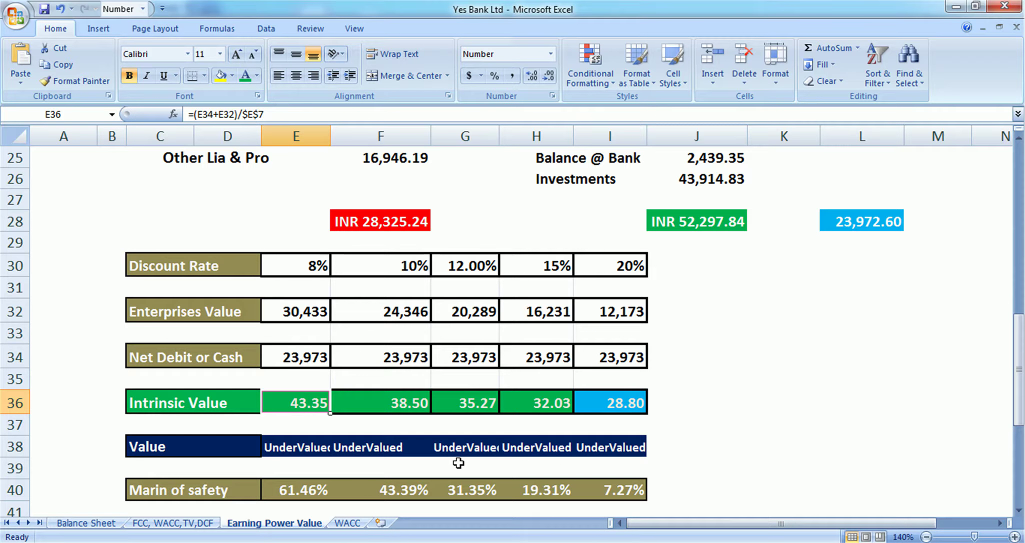
{"action": "left_click", "coordinate": [458, 462]}
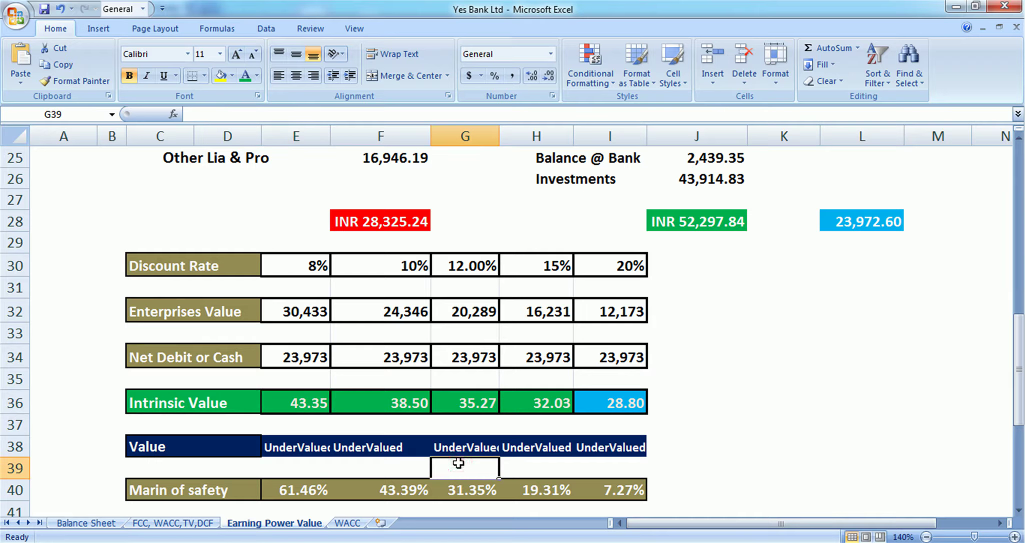